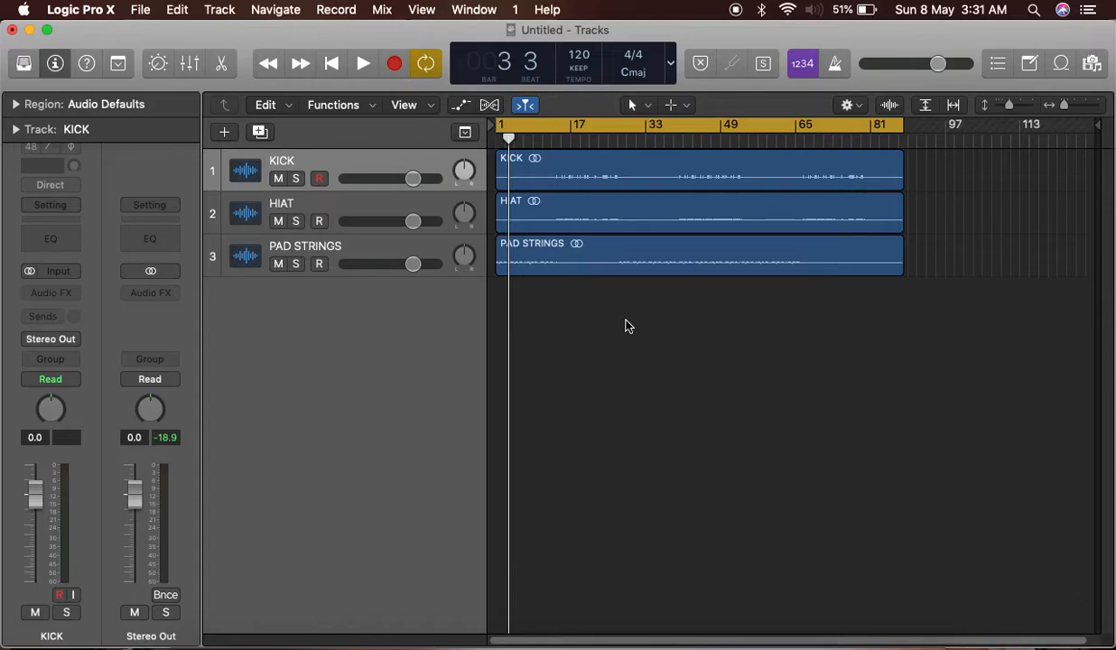
# Step: Play a short passage of the project and add a Channel EQ to the KICK track
pyautogui.press('space')
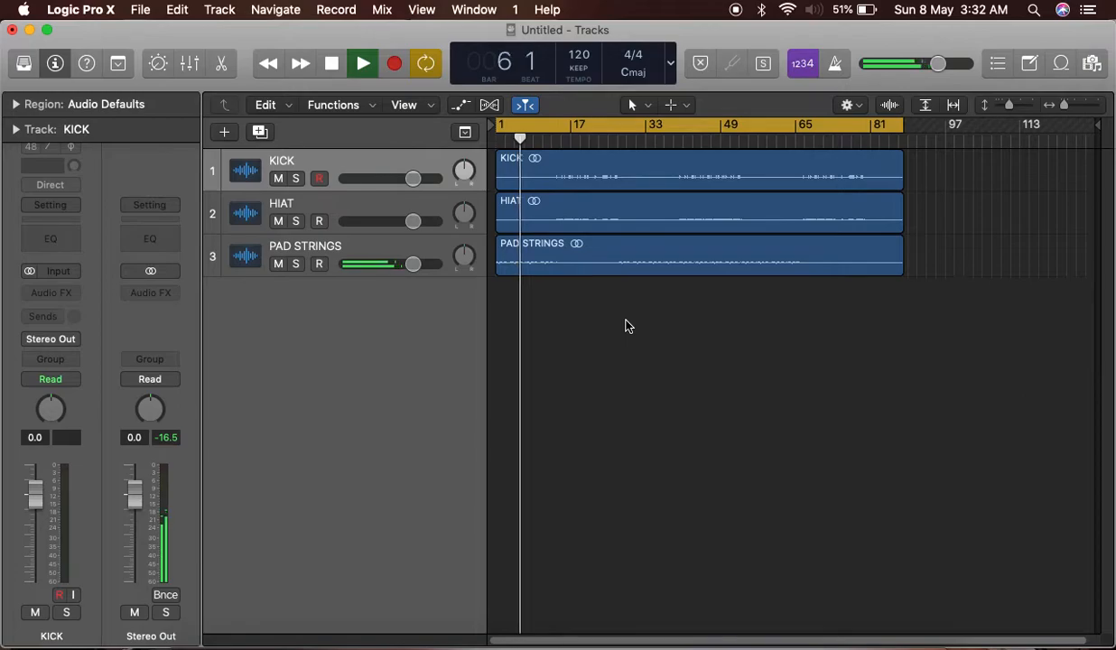
pyautogui.press('space')
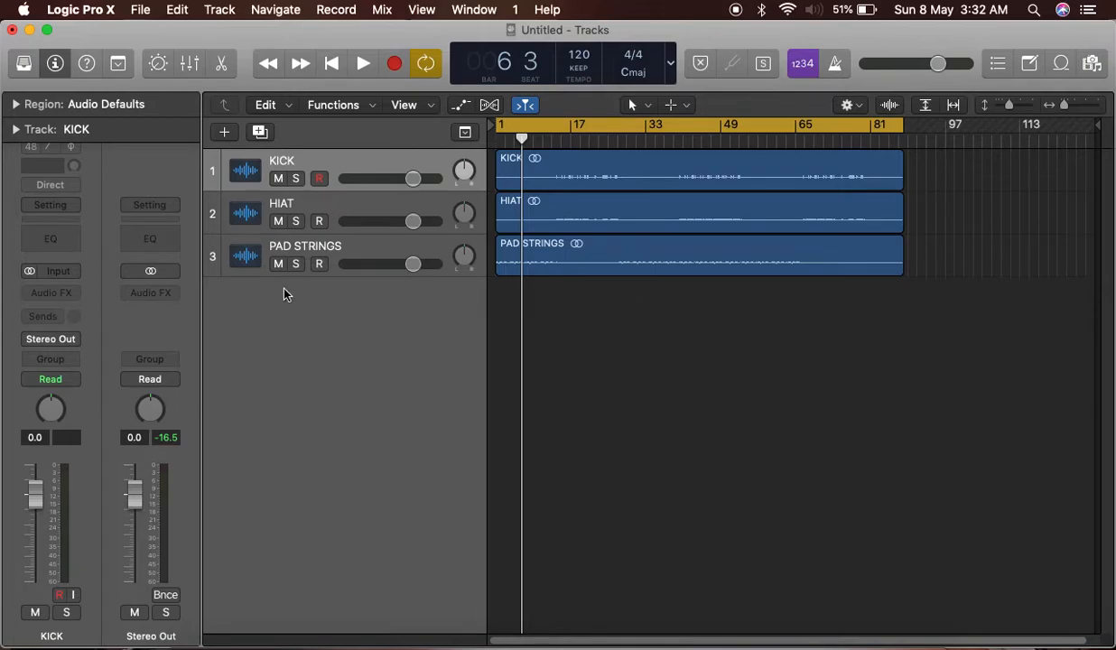
pyautogui.click(50, 241)
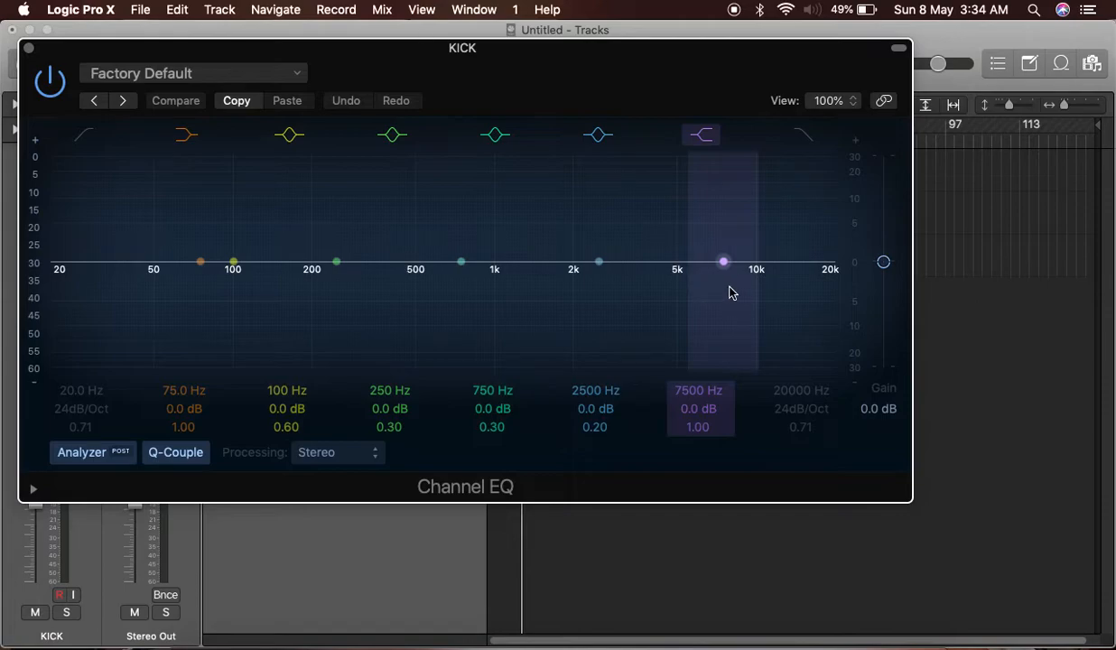
pyautogui.click(29, 48)
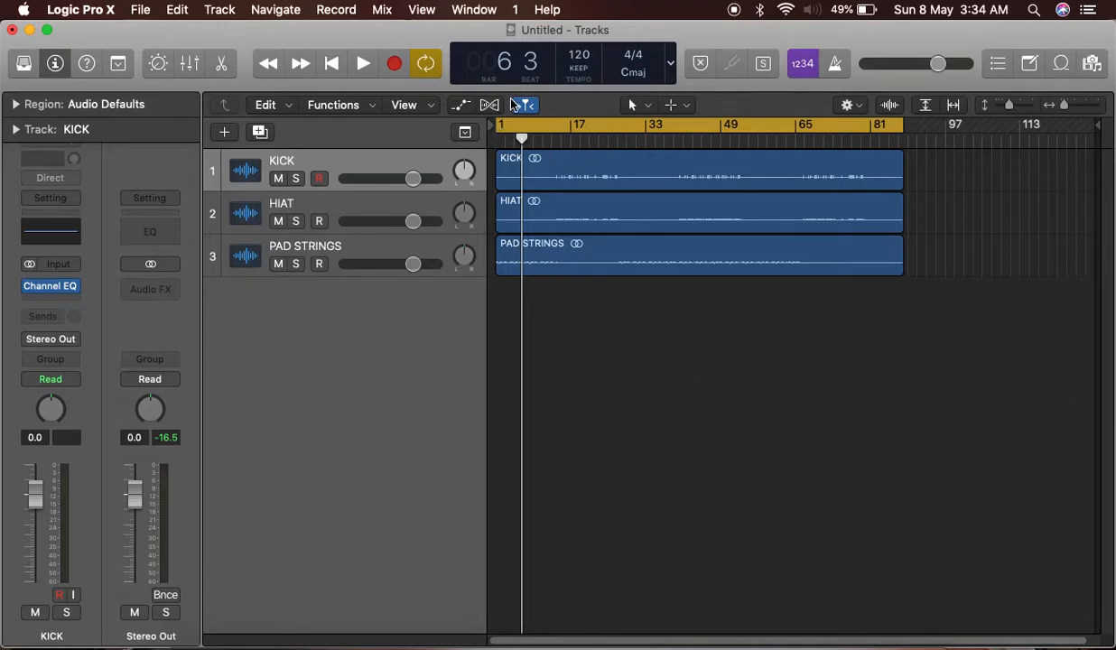
# Step: Turn off Catch Playhead in the Tracks area
pyautogui.click(530, 108)
pyautogui.click(527, 110)
pyautogui.rightClick(526, 107)
pyautogui.click(526, 108)
pyautogui.rightClick(522, 105)
pyautogui.click(535, 114)
pyautogui.rightClick(524, 109)
pyautogui.click(533, 130)
pyautogui.rightClick(522, 105)
pyautogui.click(588, 190)
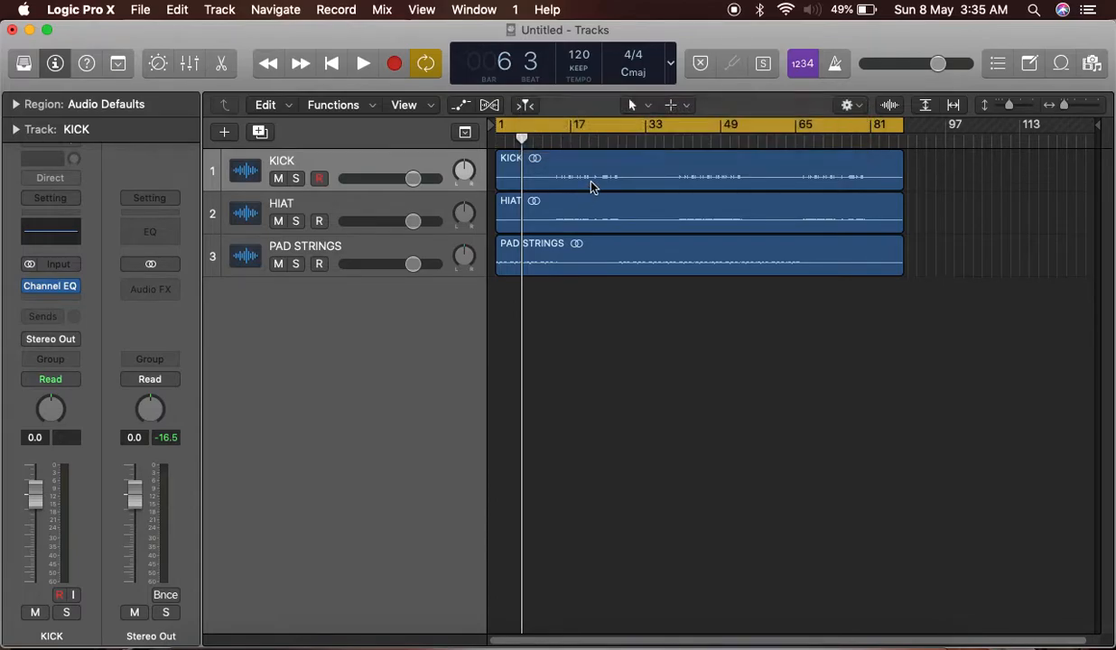
# Step: Solo the enlarged KICK track and play it from about bar 13 while examining its spectrum in the Channel EQ
pyautogui.click(296, 179)
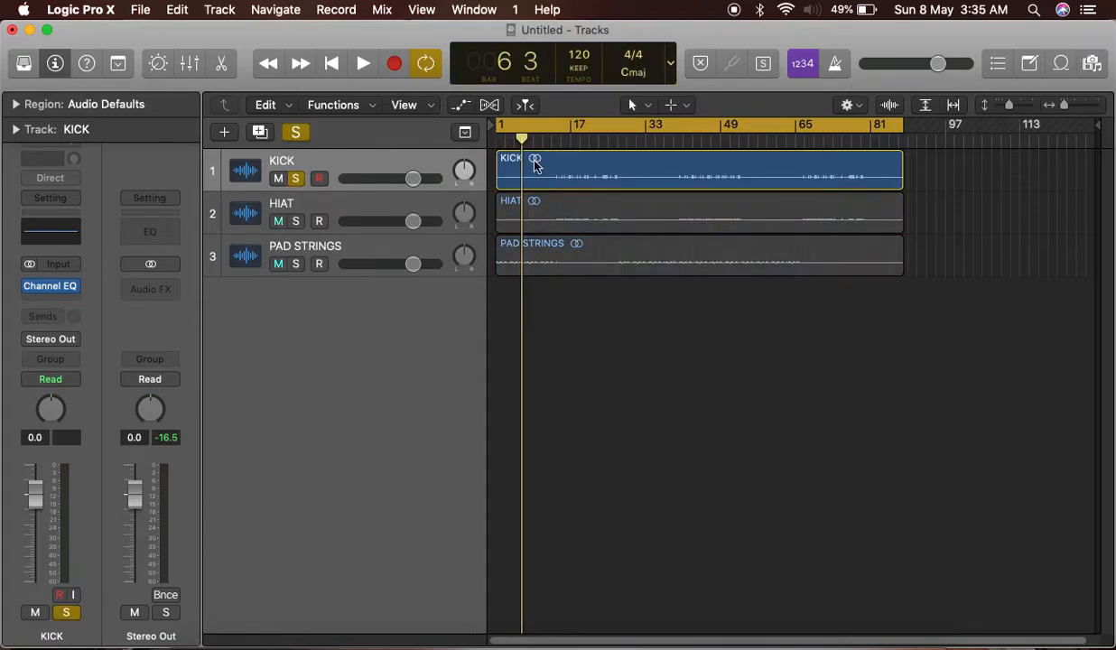
pyautogui.moveTo(1007, 107); pyautogui.dragTo(1020, 105)
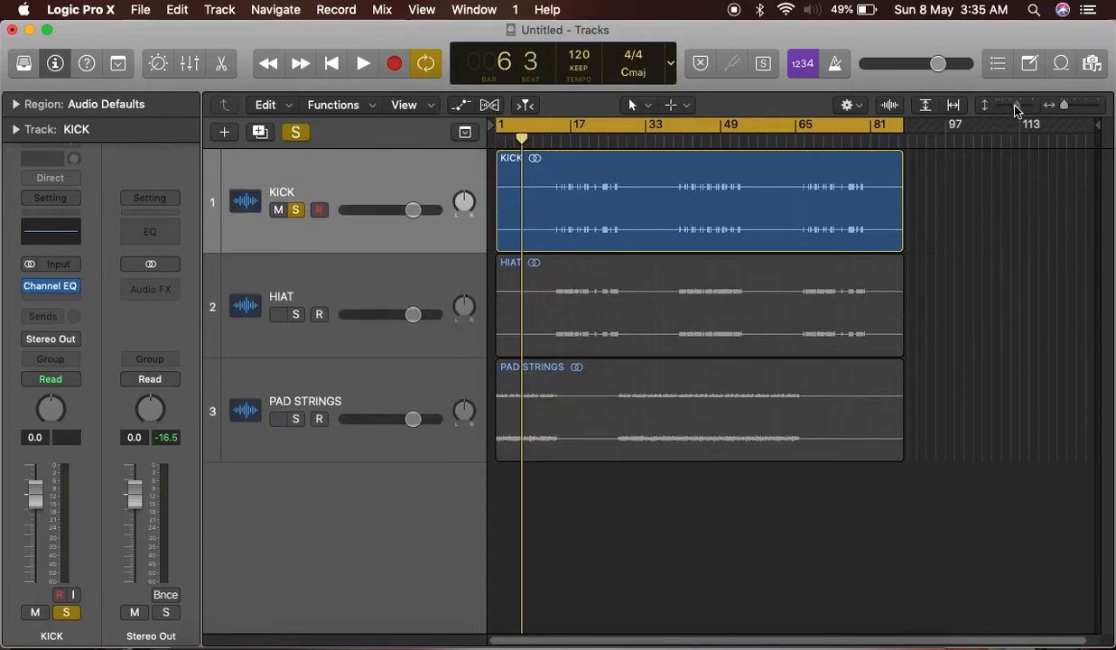
pyautogui.click(600, 145)
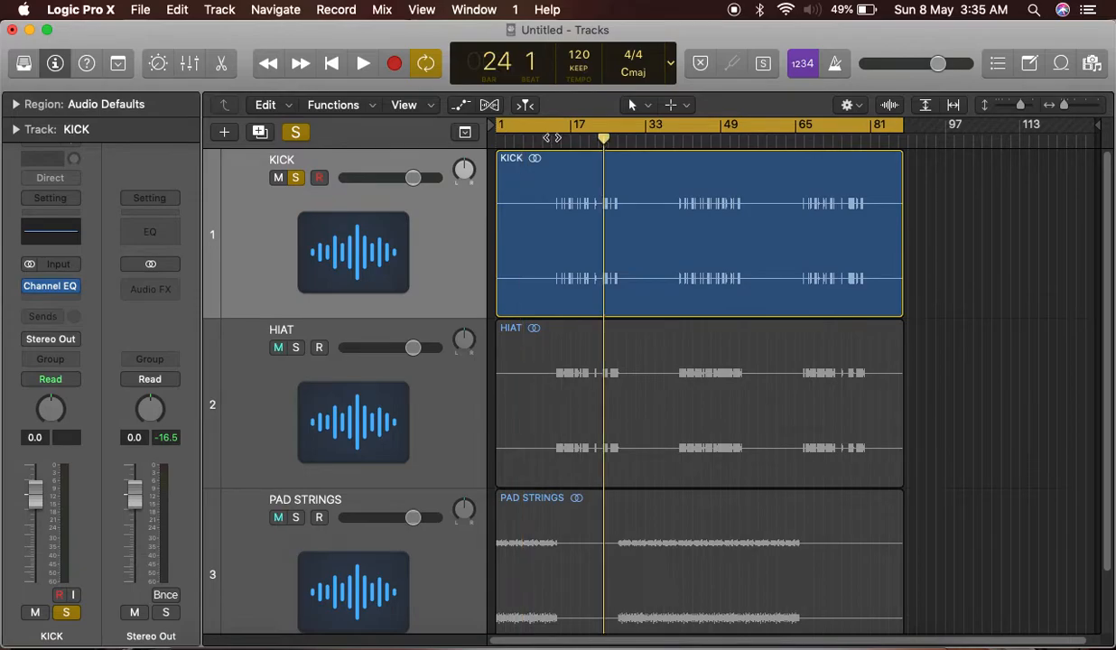
pyautogui.press('space')
pyautogui.click(554, 141)
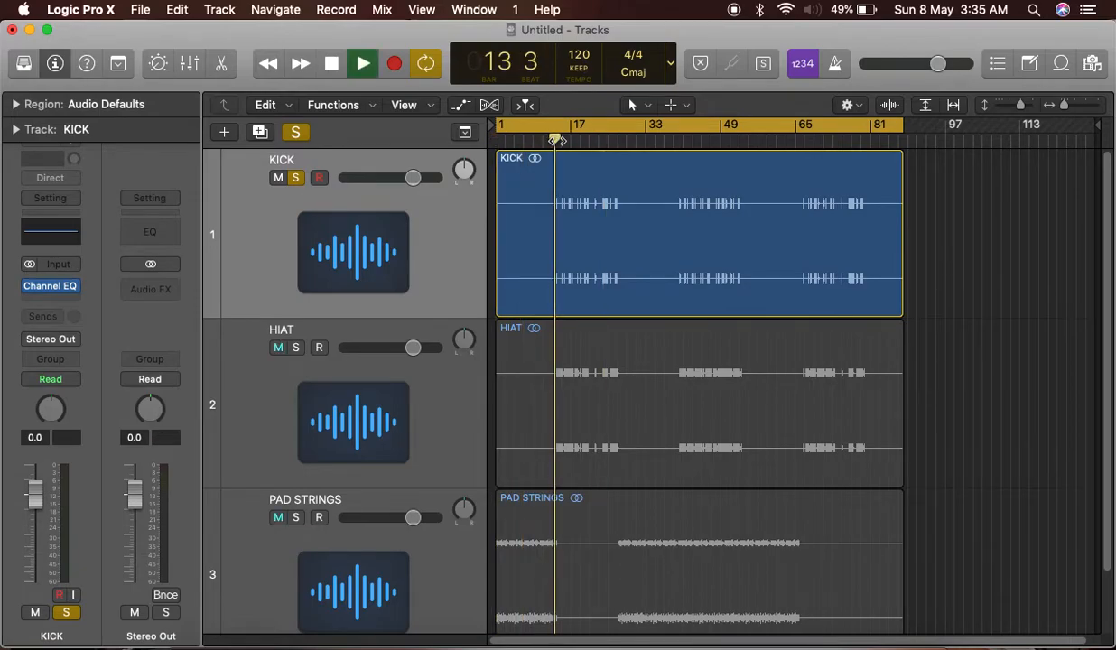
pyautogui.click(52, 285)
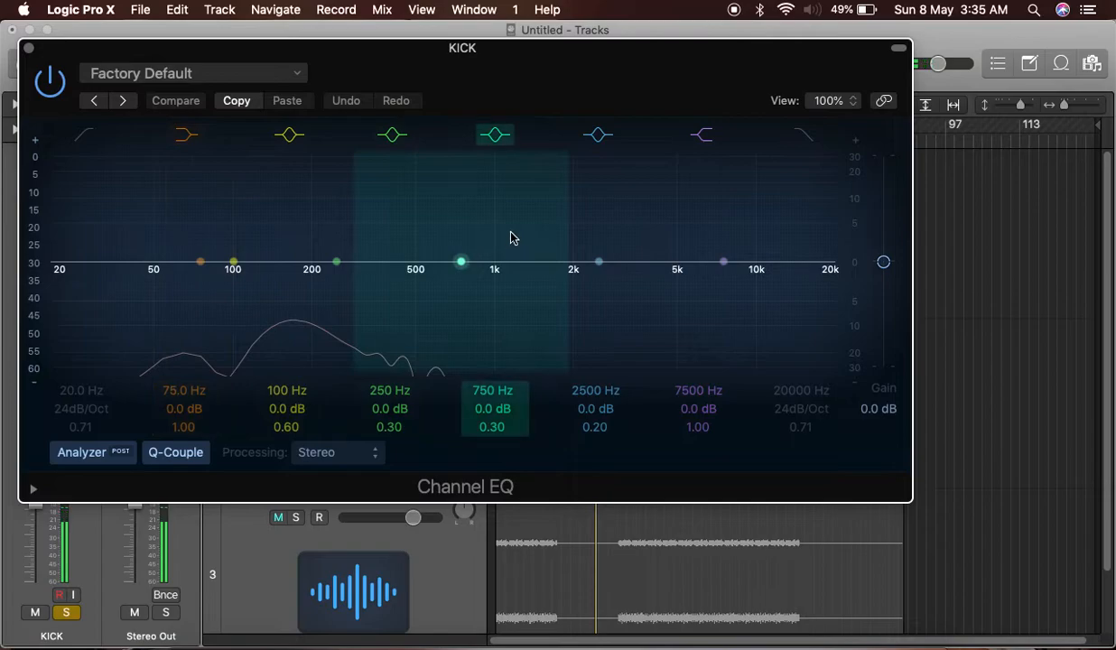
# Step: Enable the 20000 Hz high-cut band in KICK's Channel EQ, turn it off again and close the EQ
pyautogui.click(801, 137)
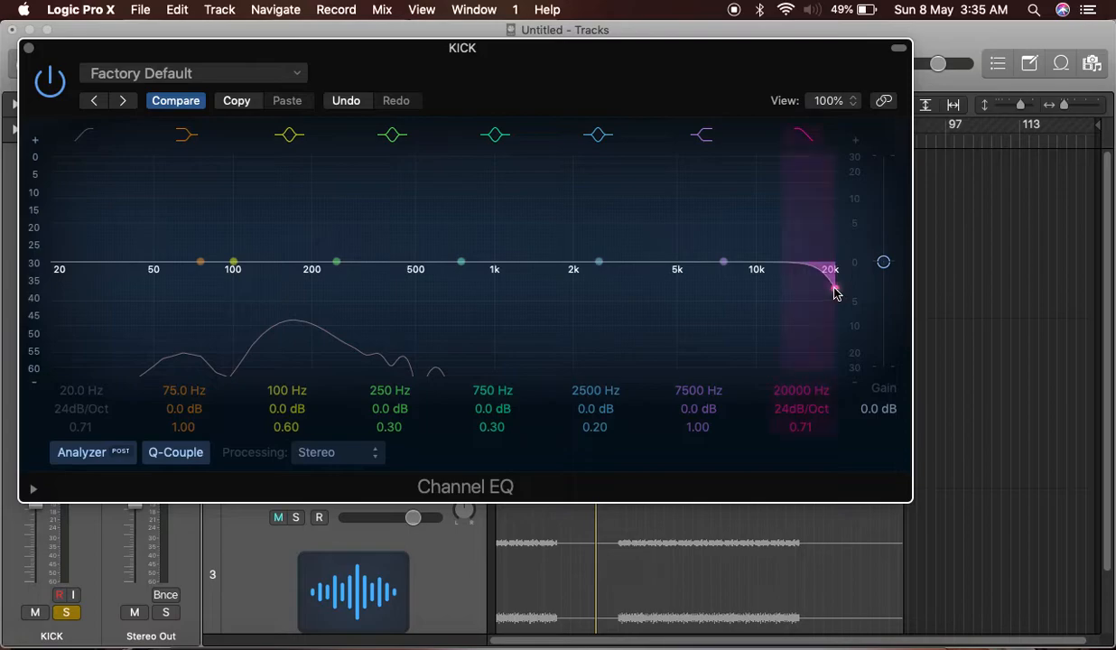
pyautogui.click(802, 135)
pyautogui.click(54, 80)
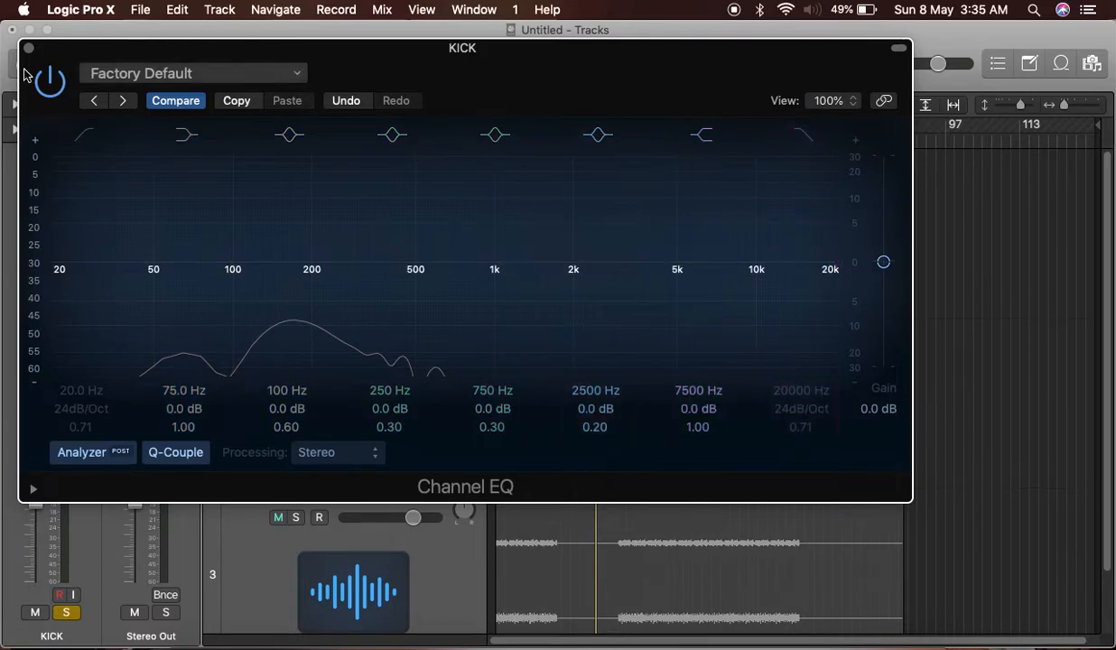
pyautogui.click(28, 49)
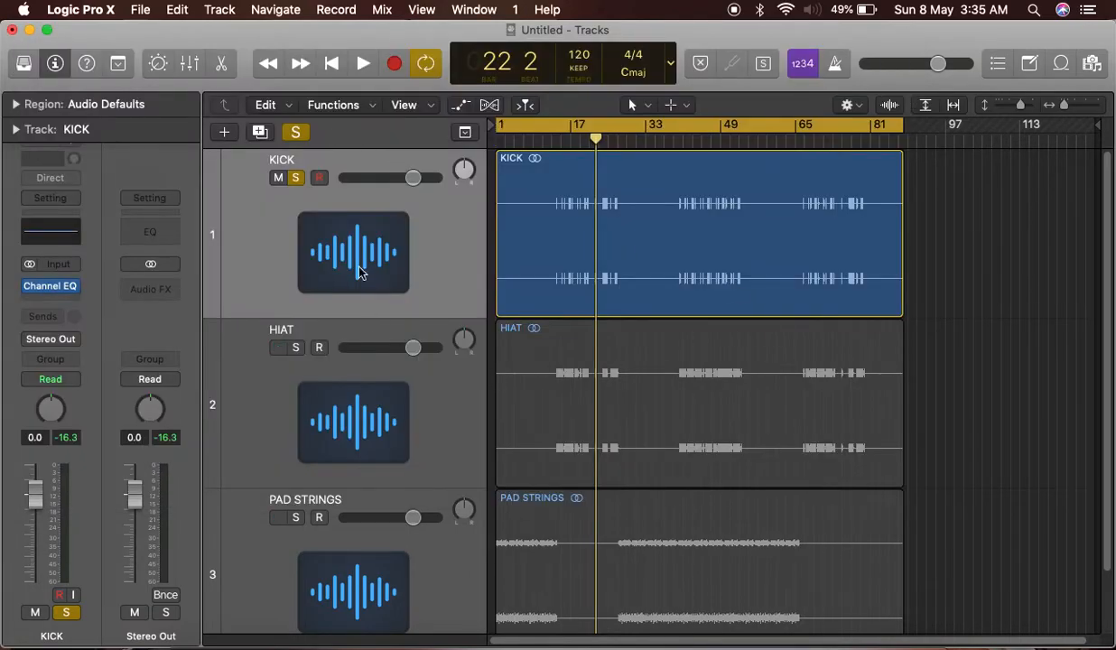
# Step: Switch the solo from the KICK track to the HIAT track and add a Channel EQ to HIAT
pyautogui.click(297, 180)
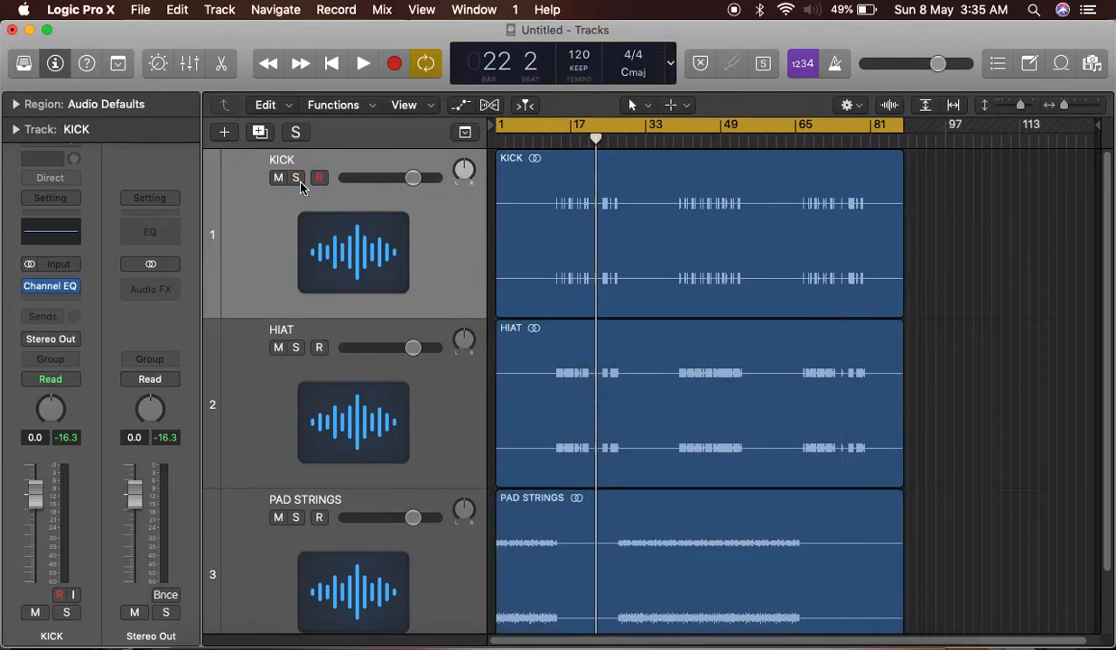
pyautogui.click(278, 402)
pyautogui.click(296, 349)
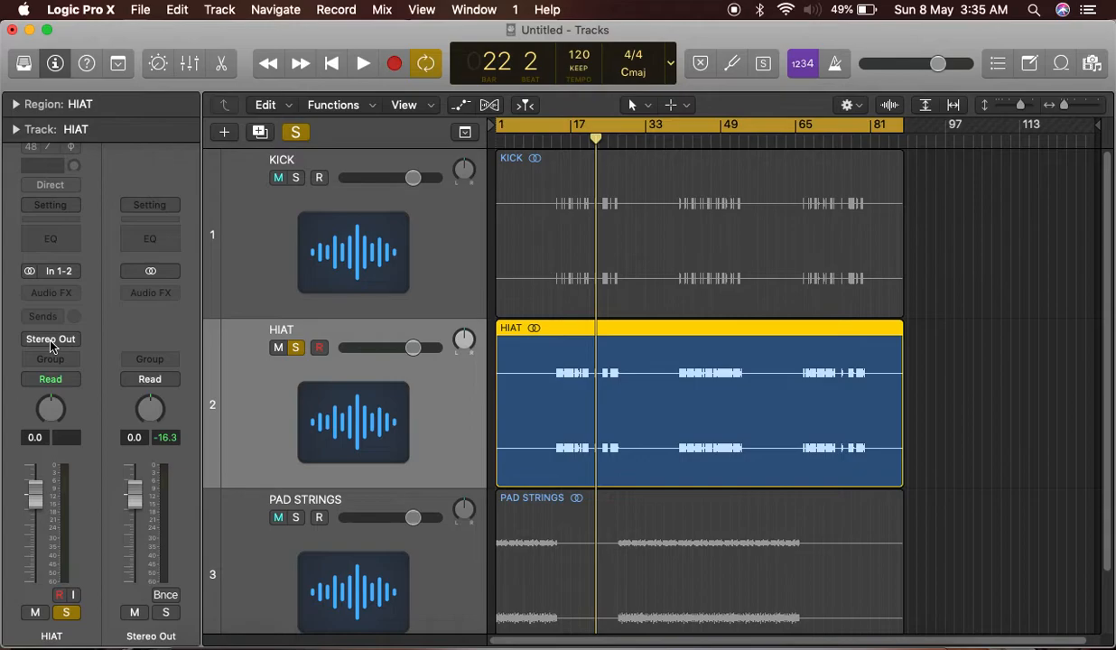
pyautogui.click(49, 242)
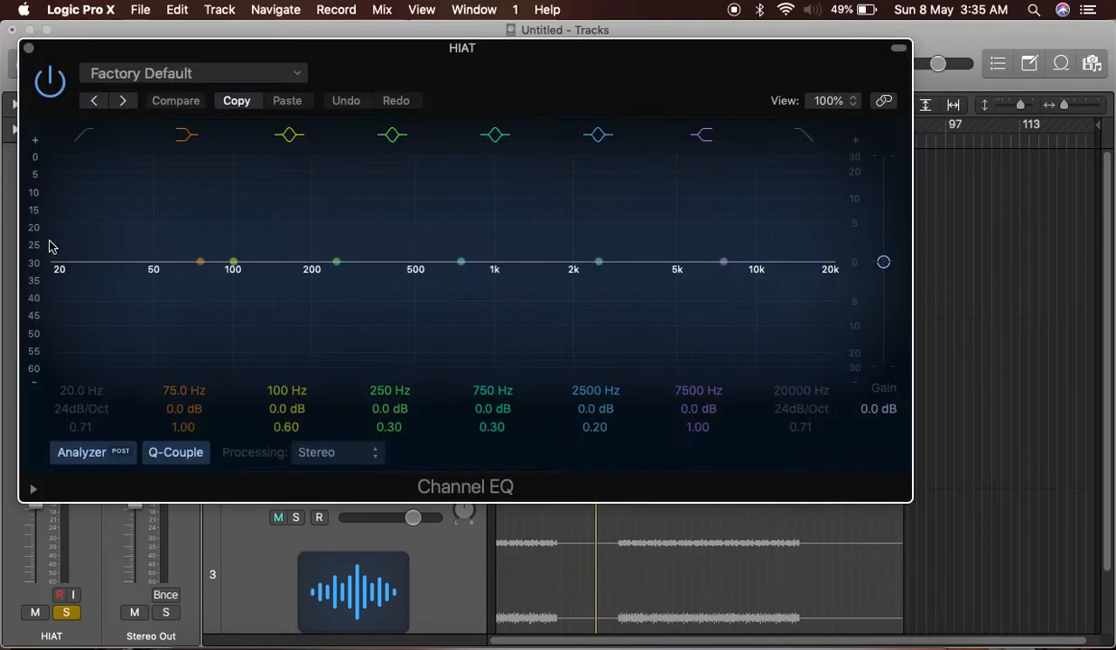
pyautogui.click(30, 49)
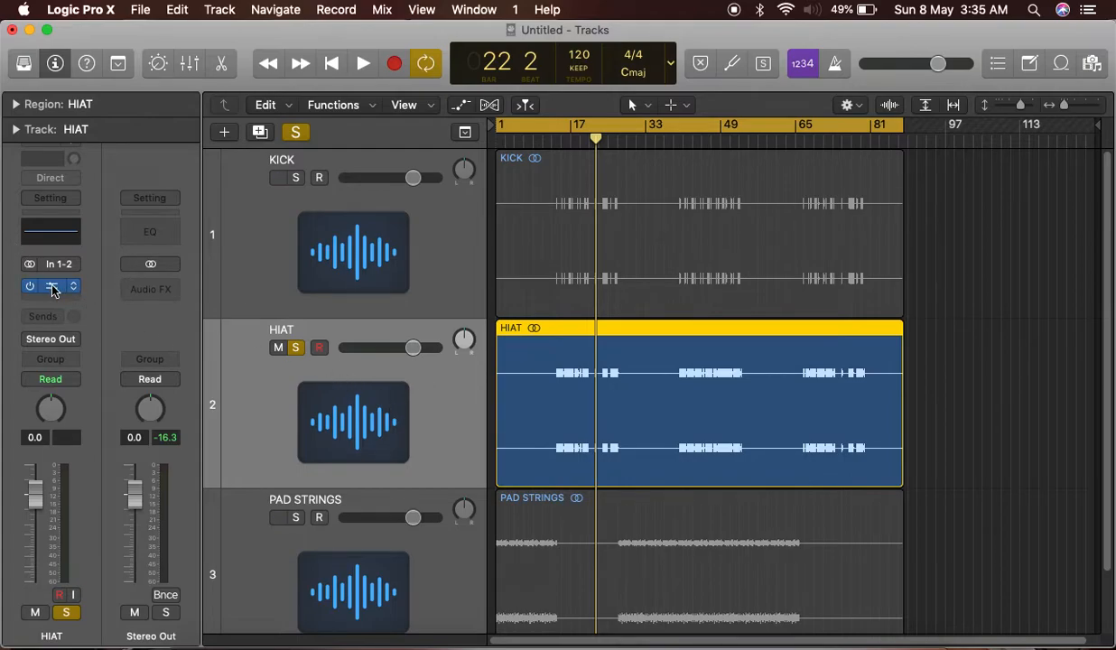
# Step: Play the soloed HIAT track and examine its frequency spectrum in the Channel EQ
pyautogui.press('space')
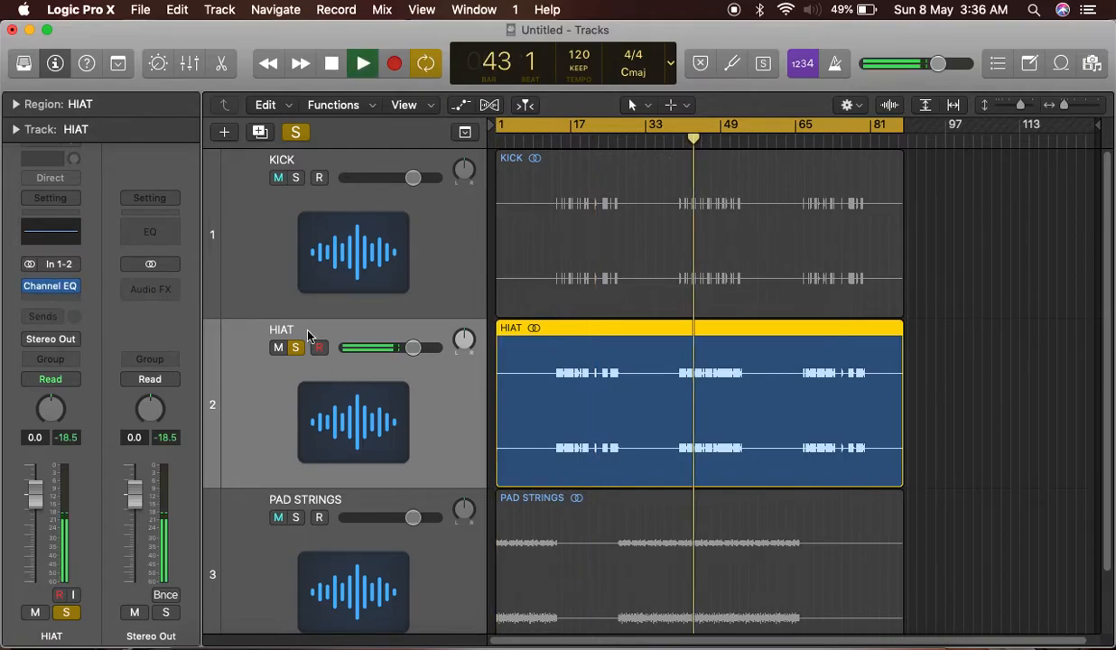
pyautogui.click(53, 287)
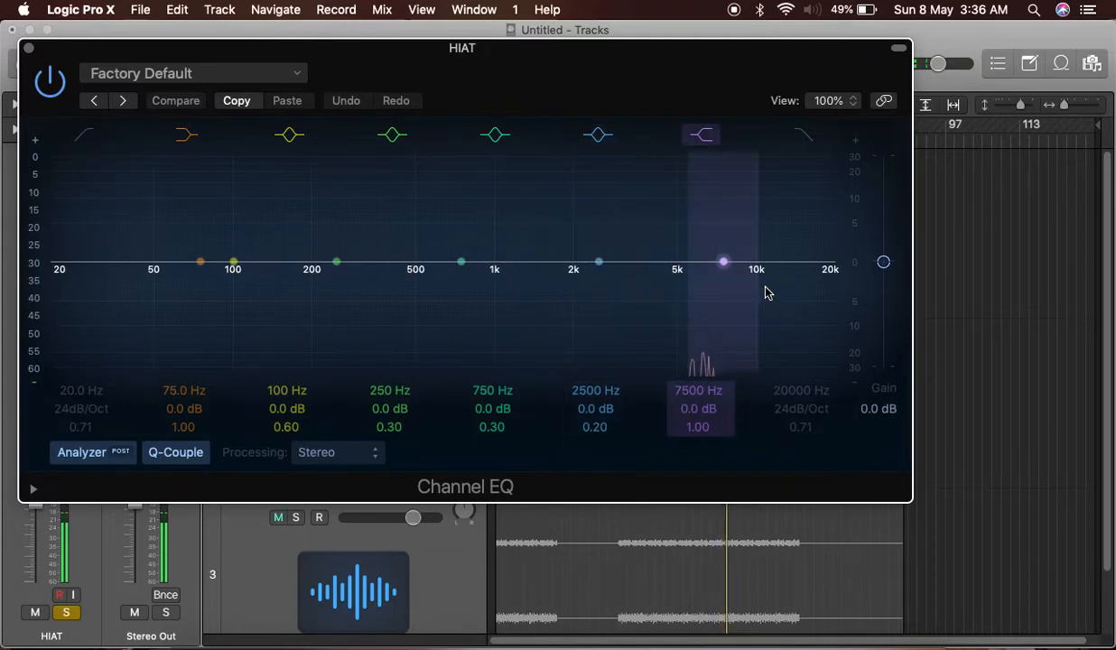
pyautogui.click(28, 47)
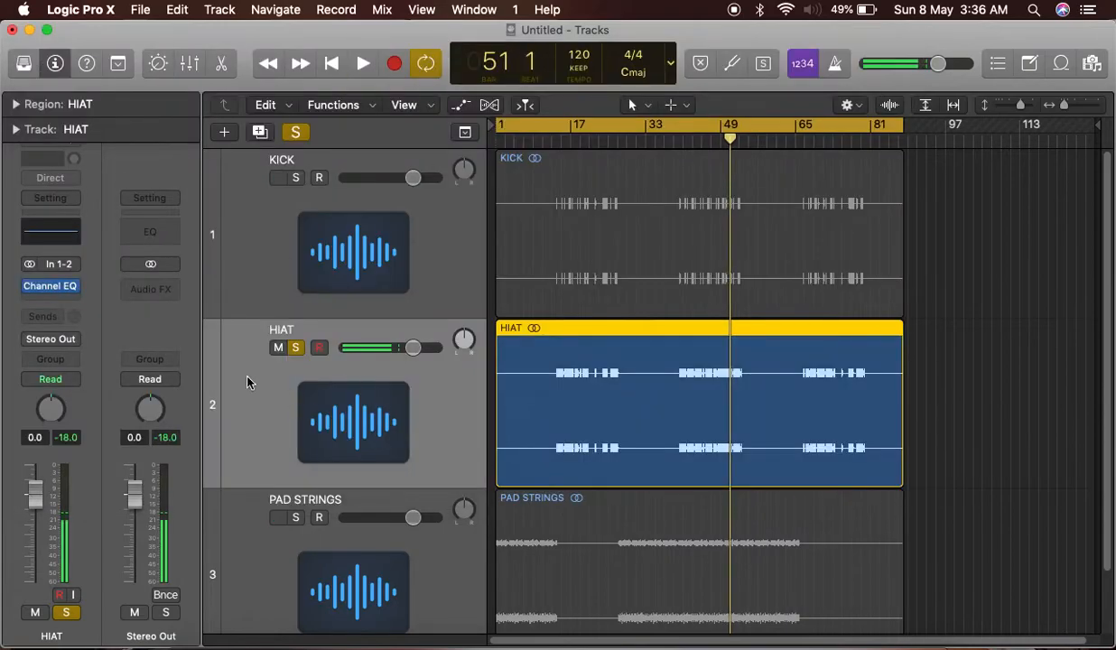
# Step: Switch the solo from HIAT to PAD STRINGS and play the track from bar 1
pyautogui.click(296, 347)
pyautogui.scroll(-2, 314, 441)
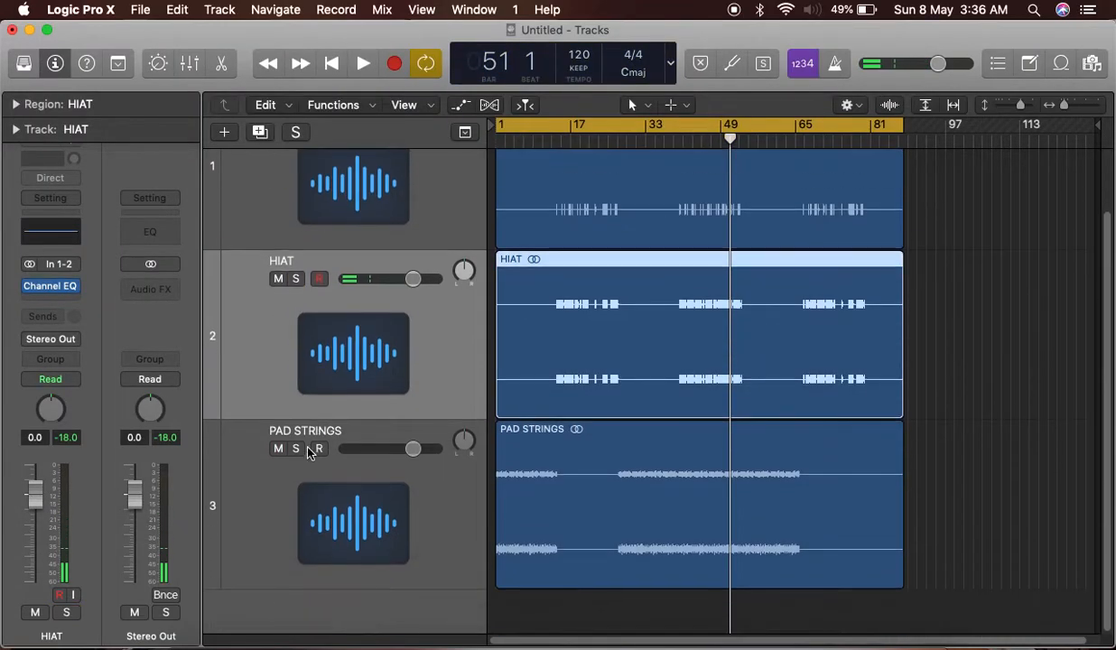
pyautogui.click(296, 448)
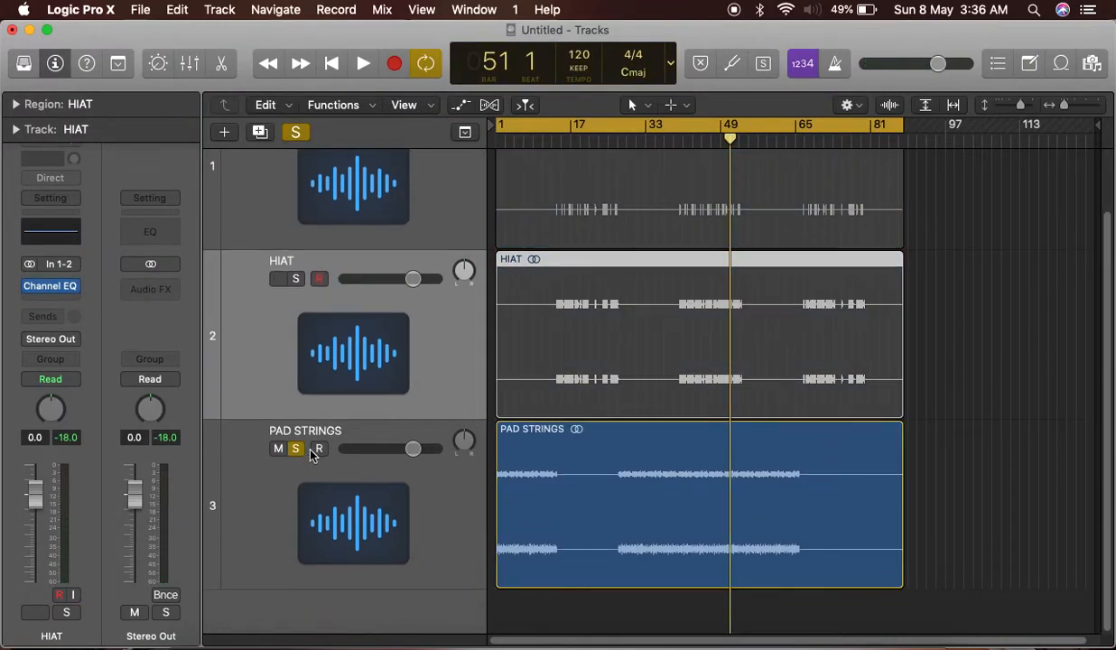
pyautogui.press('space')
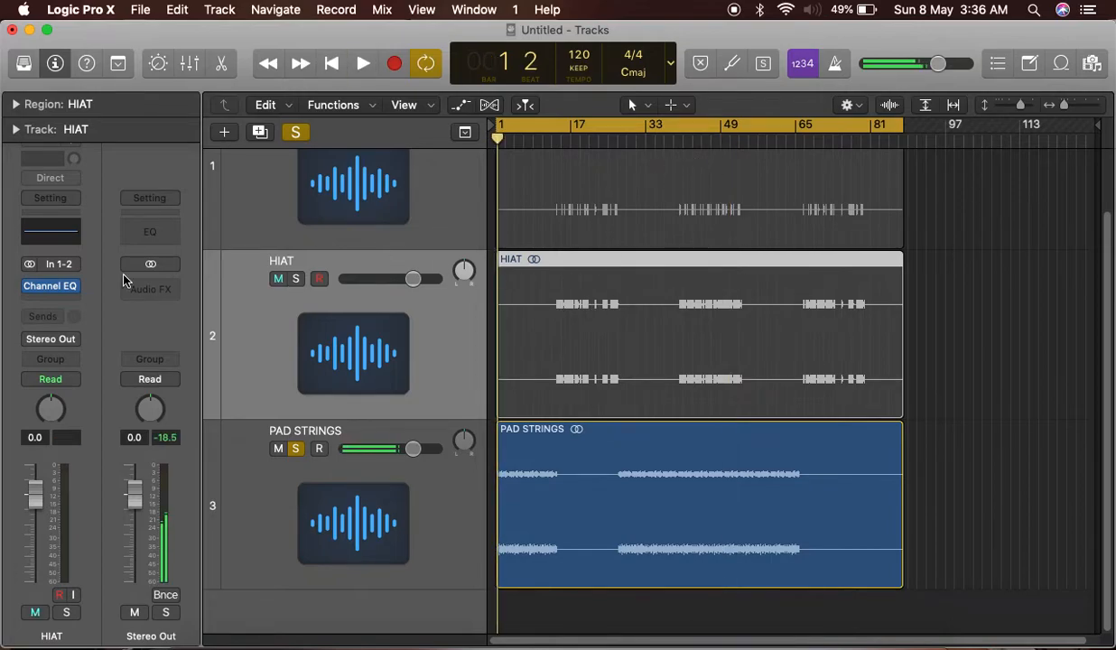
# Step: Select the PAD STRINGS track and add a Channel EQ to it
pyautogui.click(49, 285)
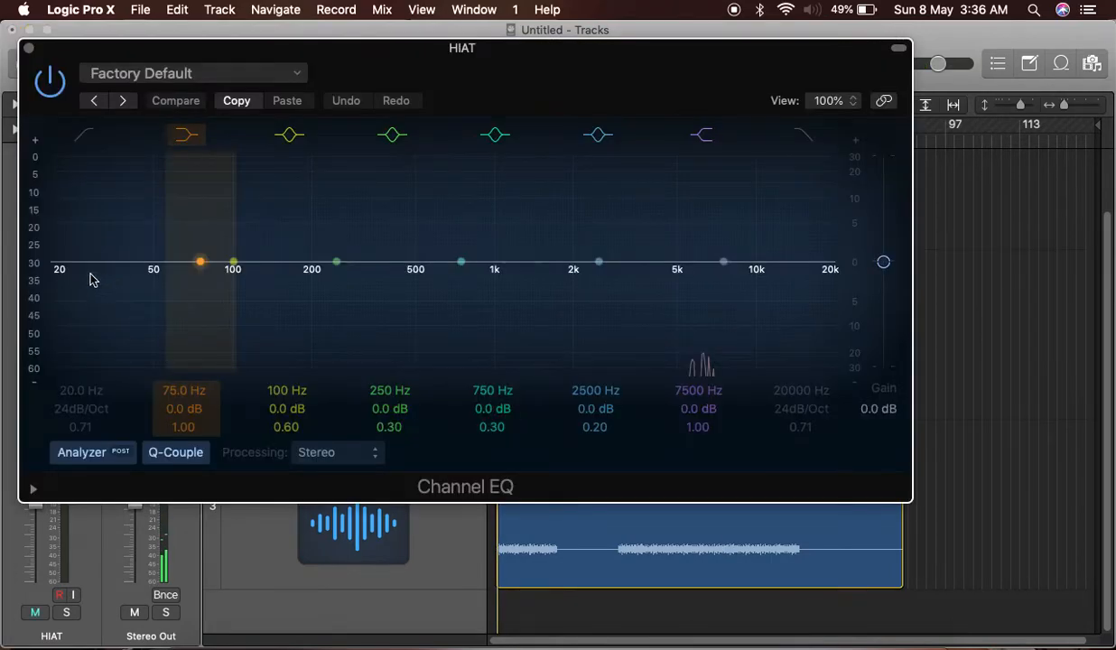
pyautogui.click(29, 48)
pyautogui.click(260, 462)
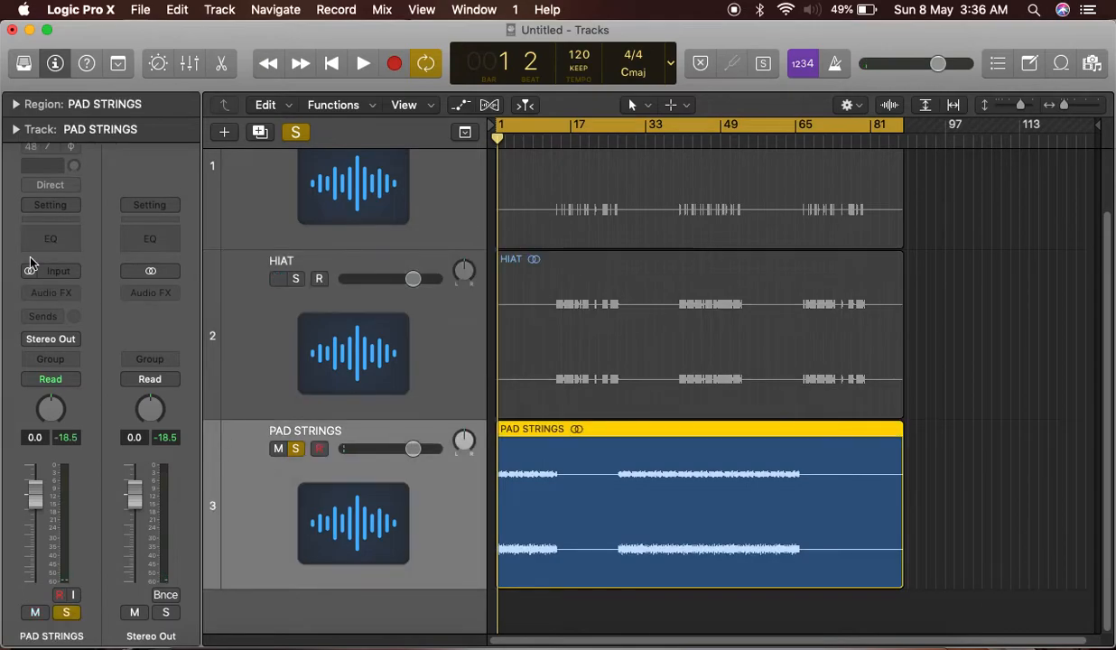
pyautogui.click(50, 240)
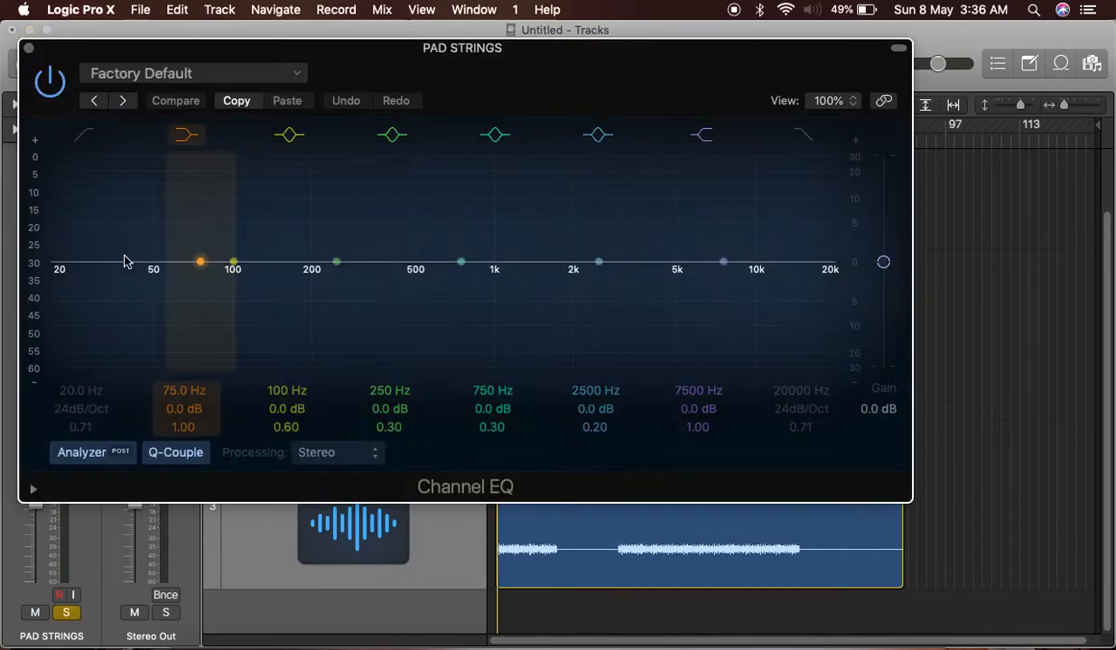
# Step: Play PAD STRINGS while examining its spectrum in the Channel EQ, and unsolo the track
pyautogui.press('space')
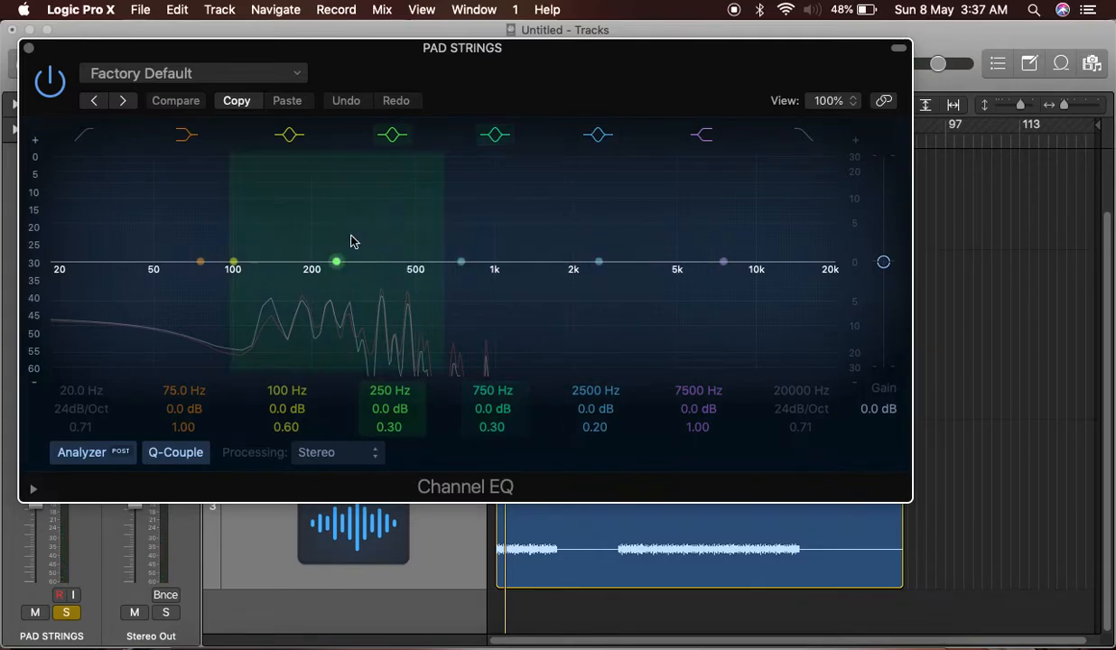
pyautogui.click(28, 50)
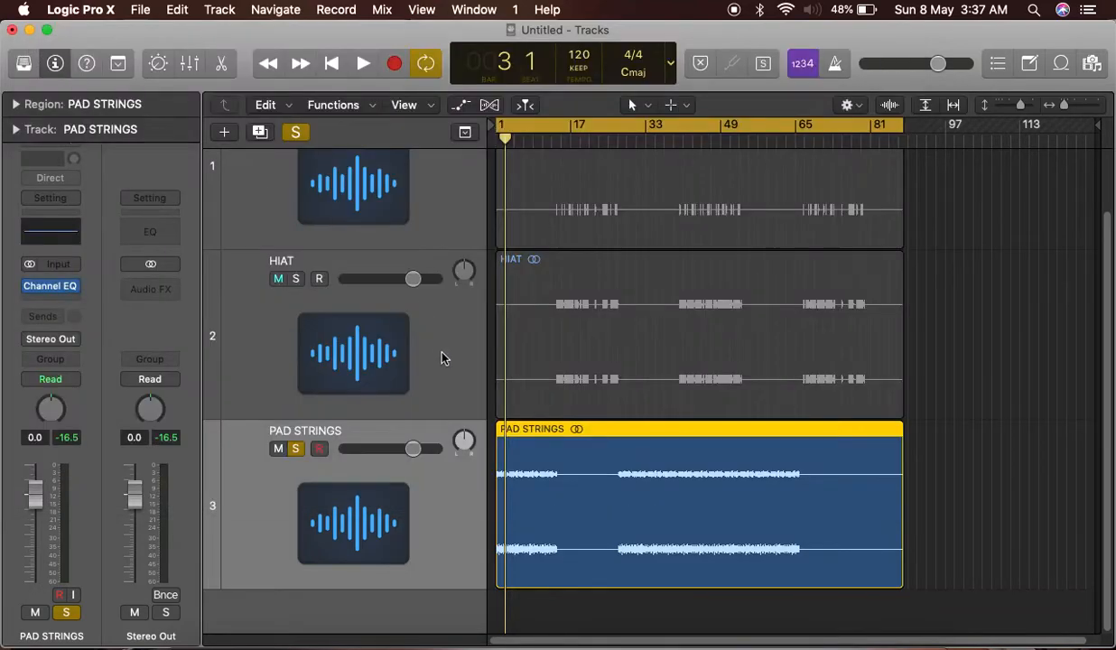
pyautogui.click(295, 450)
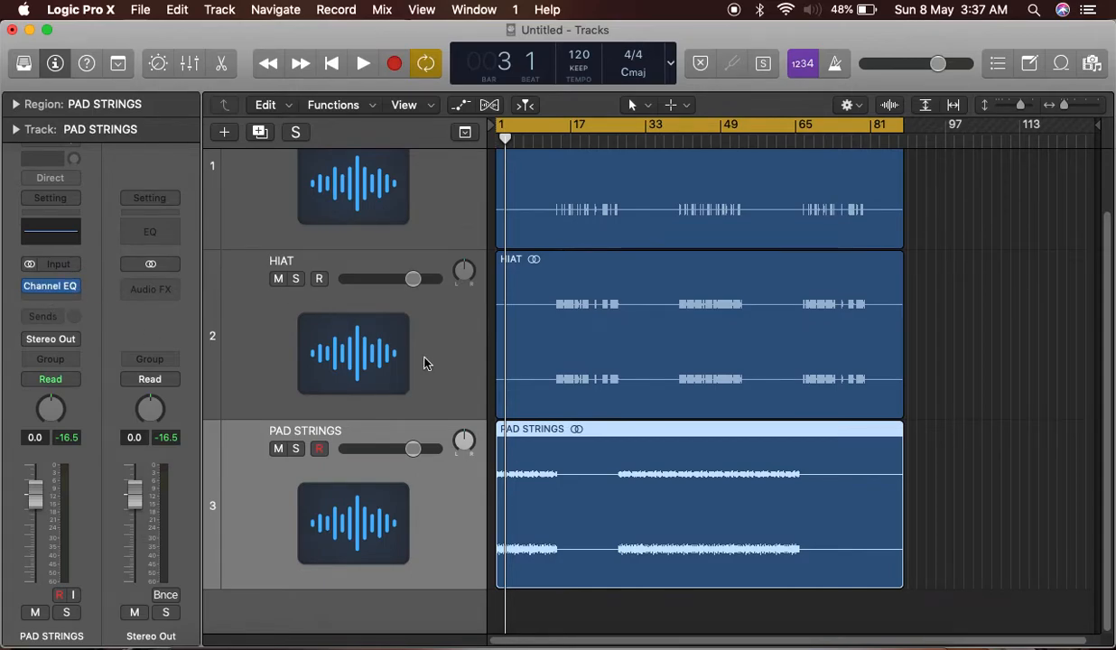
# Step: Open the HIAT track's Channel EQ and reposition its window over the Tracks area
pyautogui.click(265, 321)
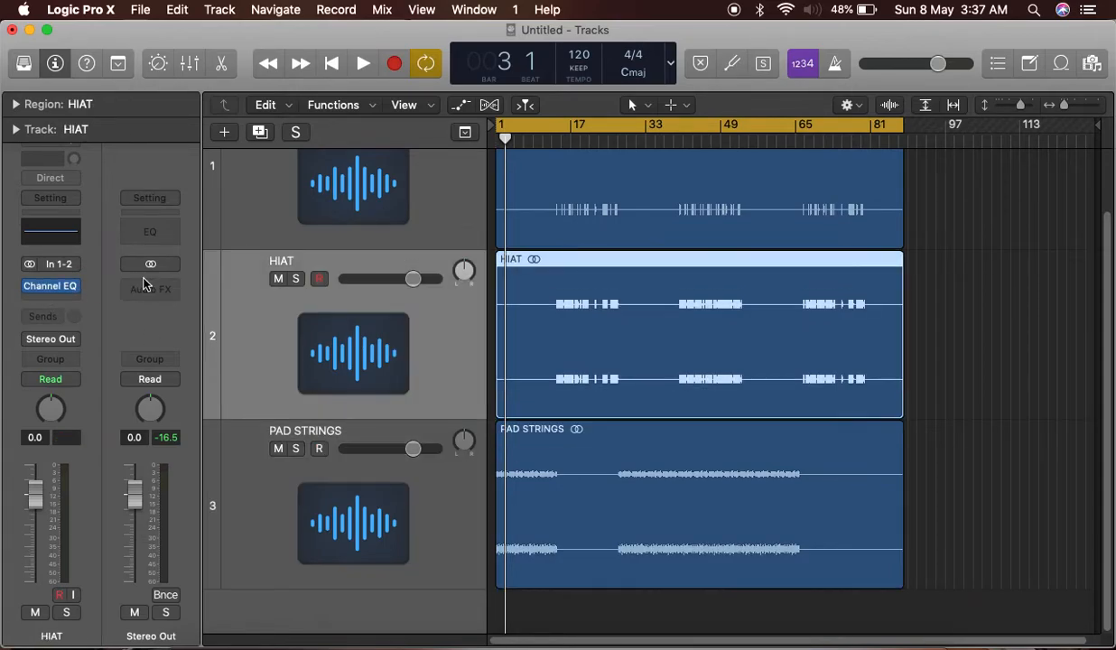
pyautogui.click(61, 286)
pyautogui.moveTo(190, 40); pyautogui.dragTo(289, 52)
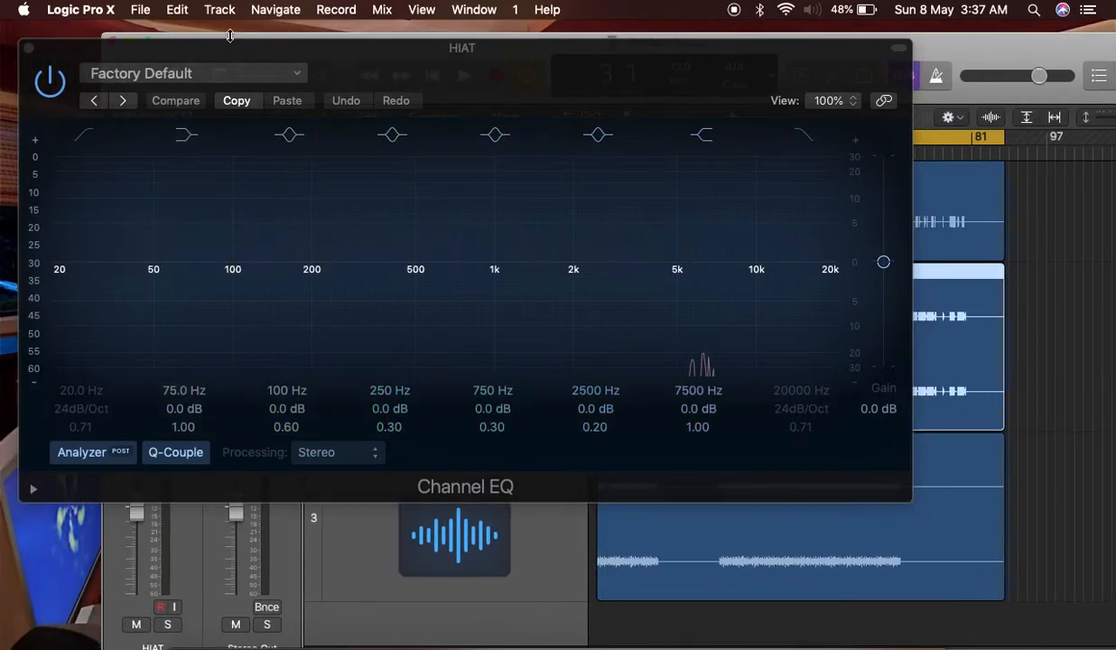
pyautogui.doubleClick(1008, 41)
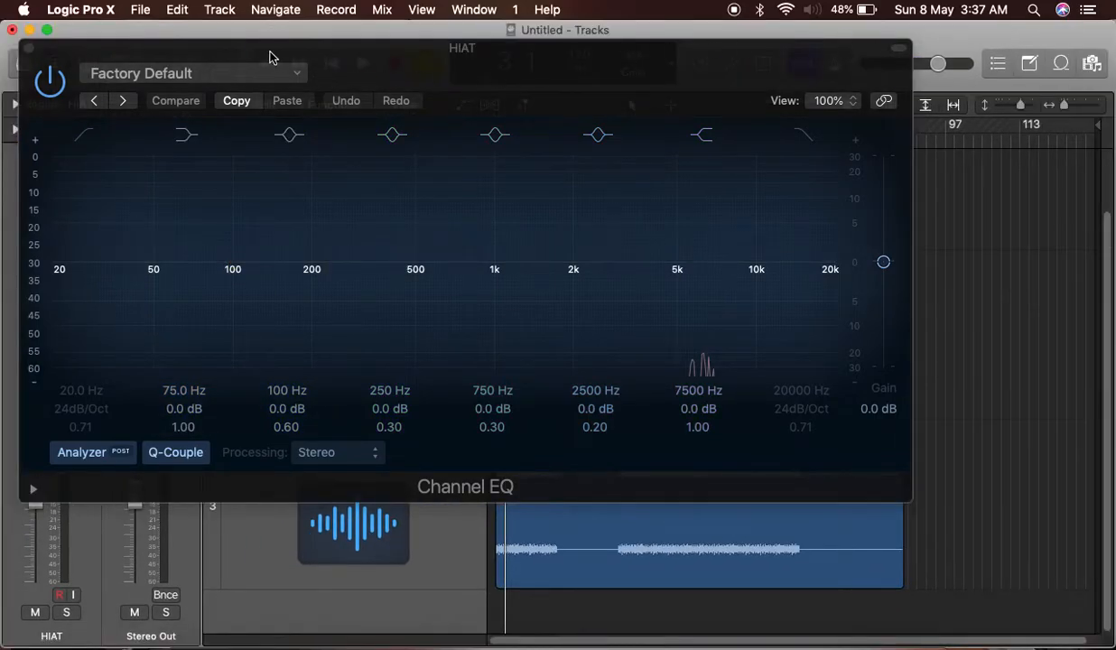
pyautogui.click(303, 58)
pyautogui.moveTo(283, 58); pyautogui.dragTo(391, 61)
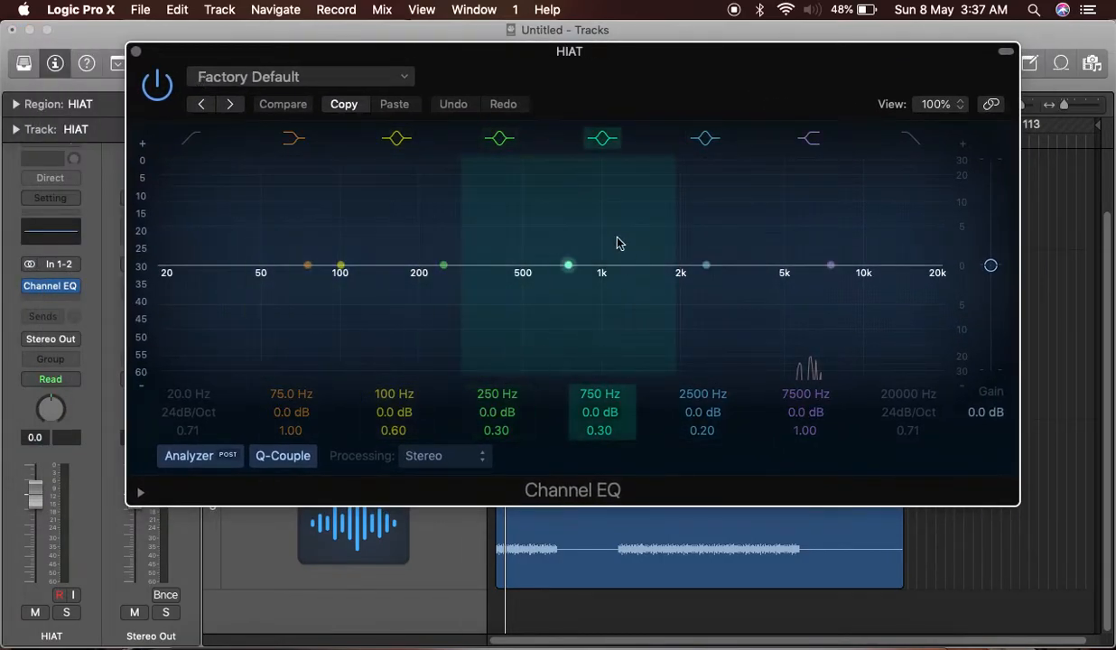
pyautogui.moveTo(345, 58); pyautogui.dragTo(353, 56)
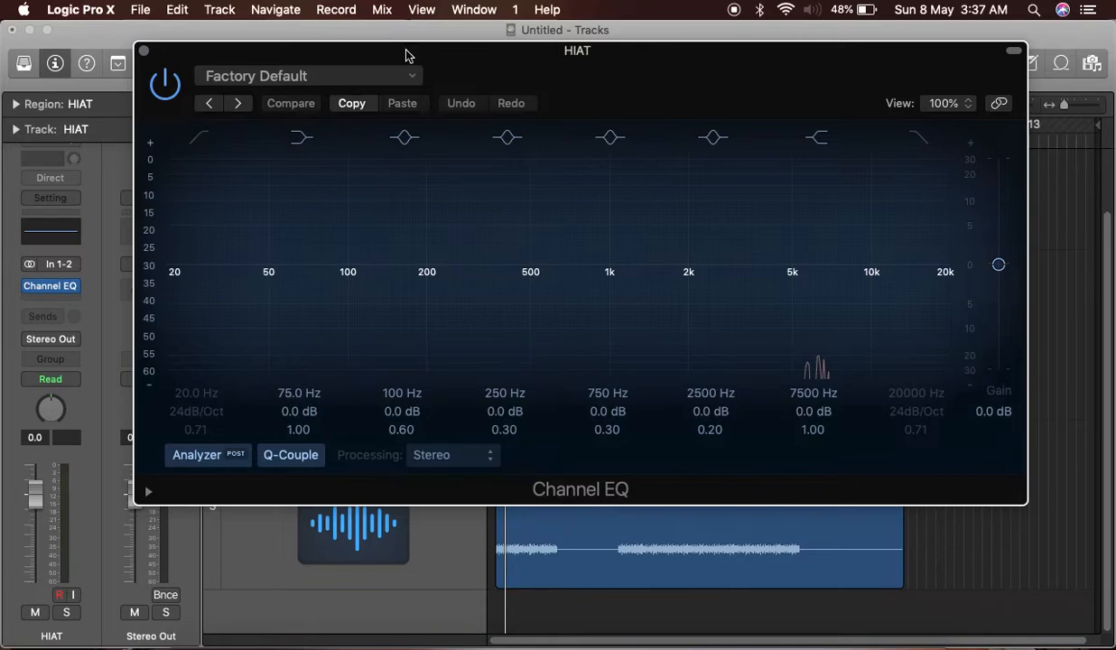
pyautogui.moveTo(406, 56); pyautogui.dragTo(367, 55)
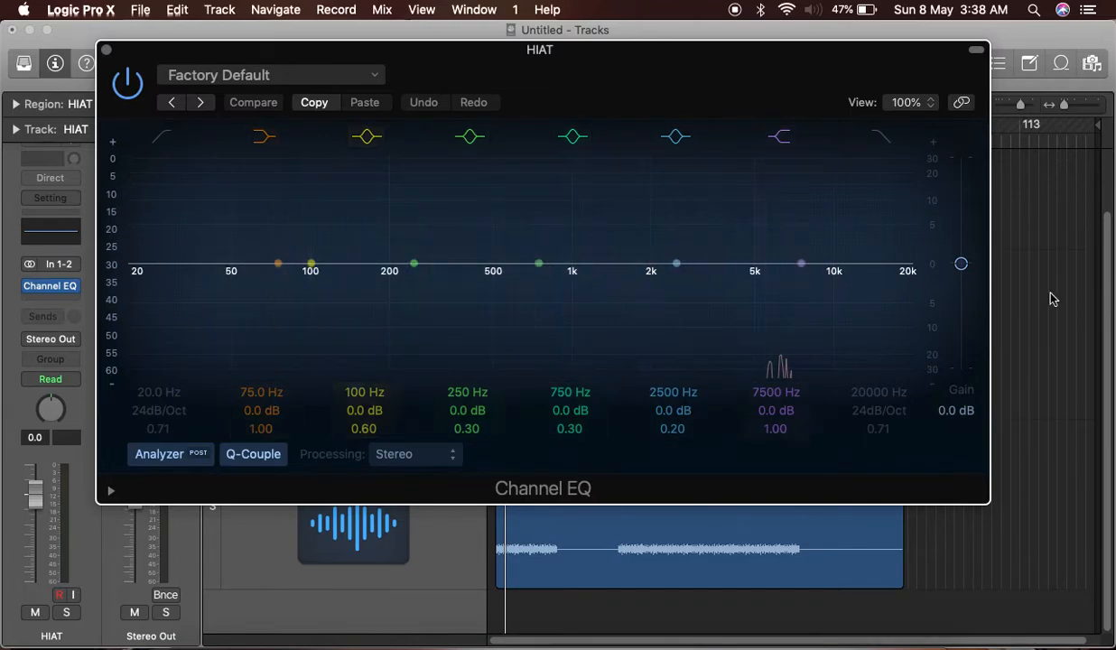
# Step: Select and solo the KICK track, play it from bar 13 and open its Channel EQ
pyautogui.click(105, 50)
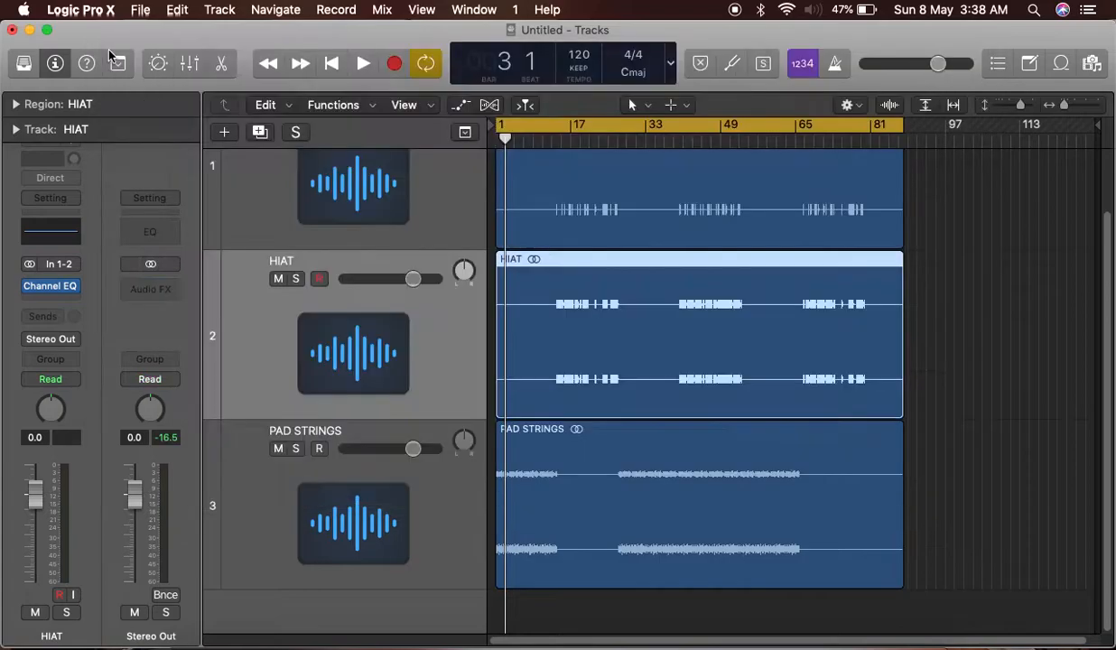
pyautogui.click(372, 198)
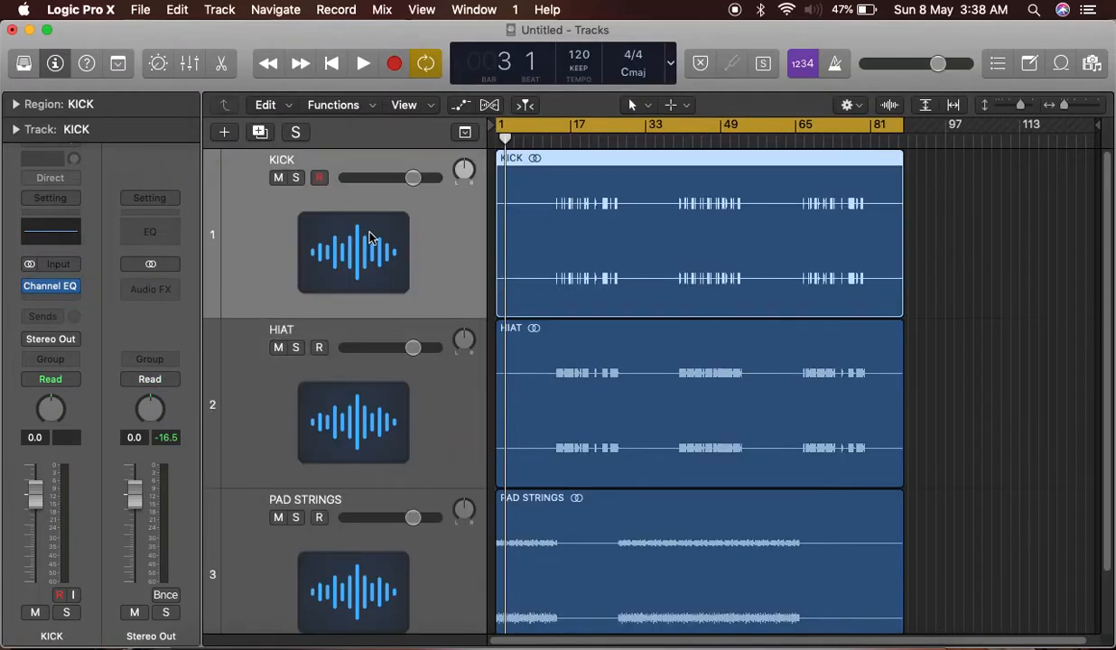
pyautogui.click(295, 178)
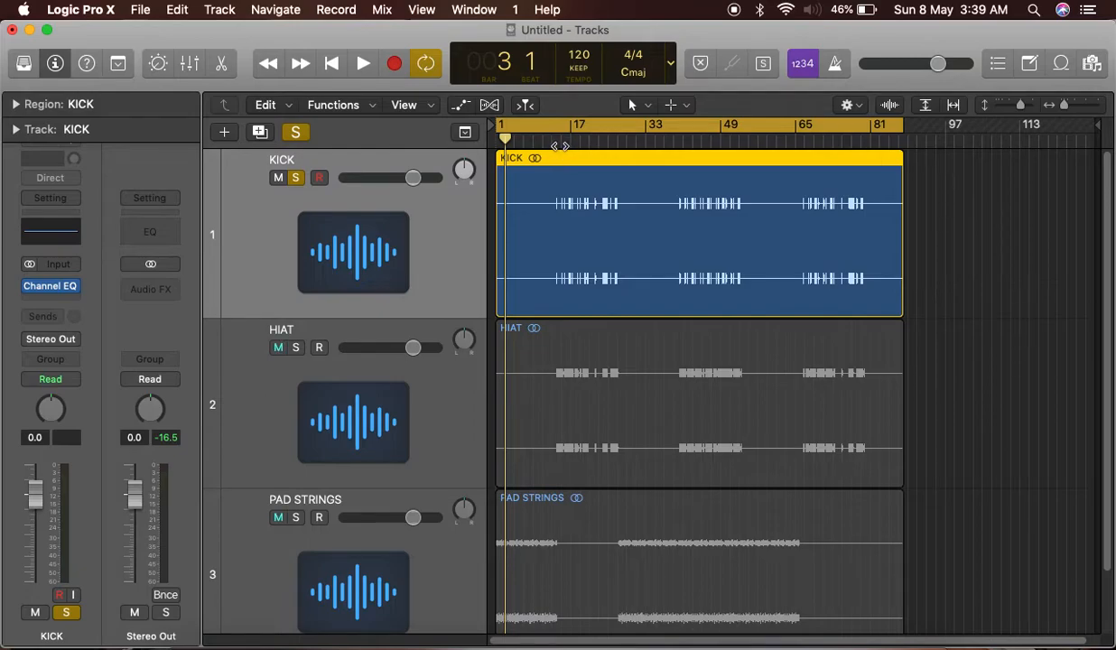
pyautogui.press('space')
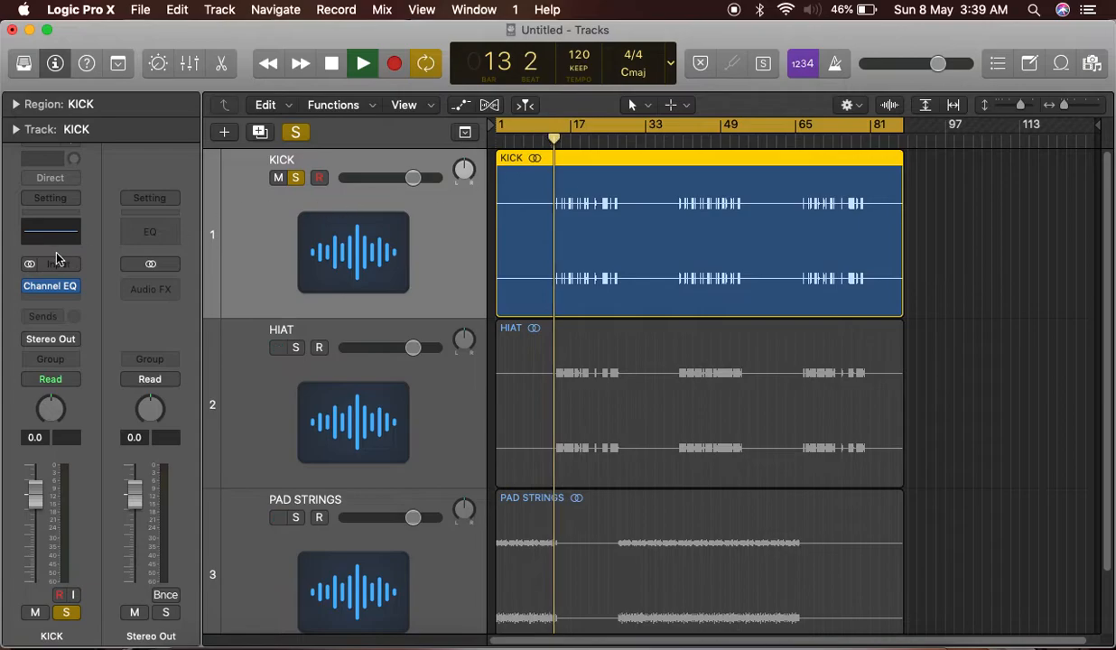
pyautogui.click(49, 285)
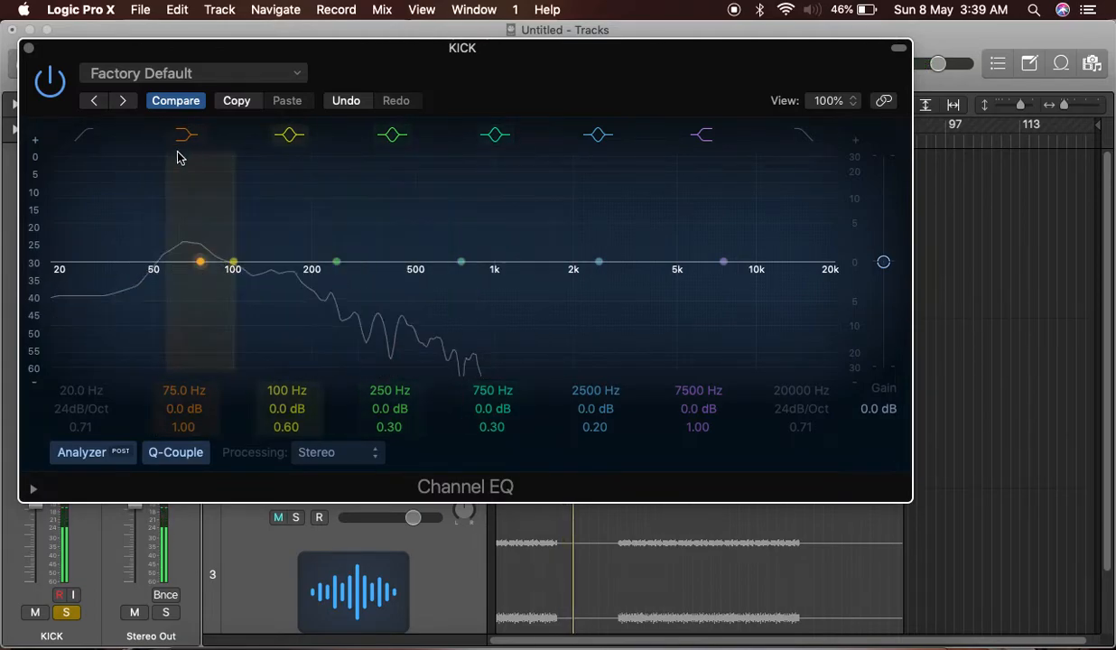
# Step: Enable the low cut in KICK's Channel EQ and sweep it up to 3100 Hz with a Q of 0.10
pyautogui.click(84, 137)
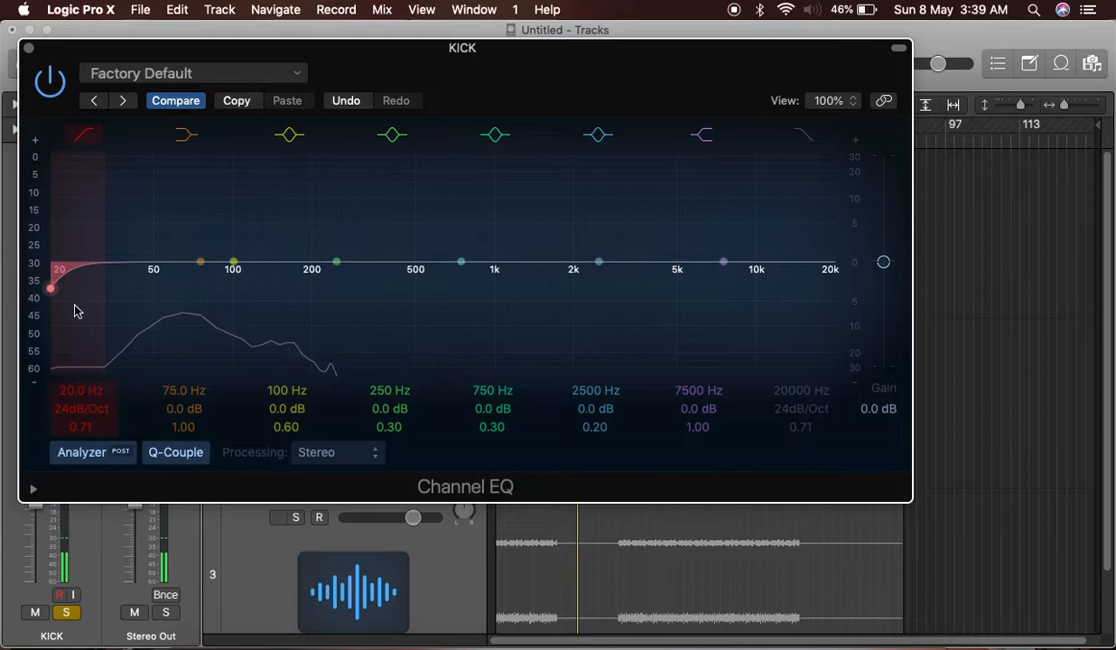
pyautogui.moveTo(53, 299); pyautogui.dragTo(99, 299)
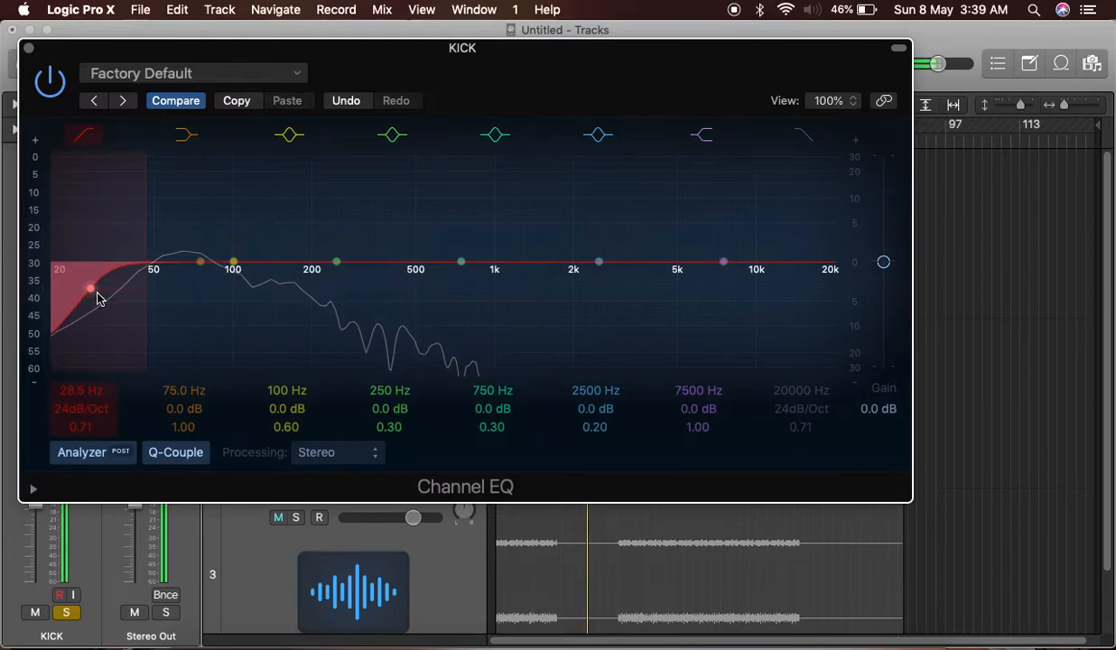
pyautogui.moveTo(99, 299)
pyautogui.mouseDown()
pyautogui.moveTo(413, 356)
pyautogui.moveTo(670, 369)
pyautogui.mouseUp()
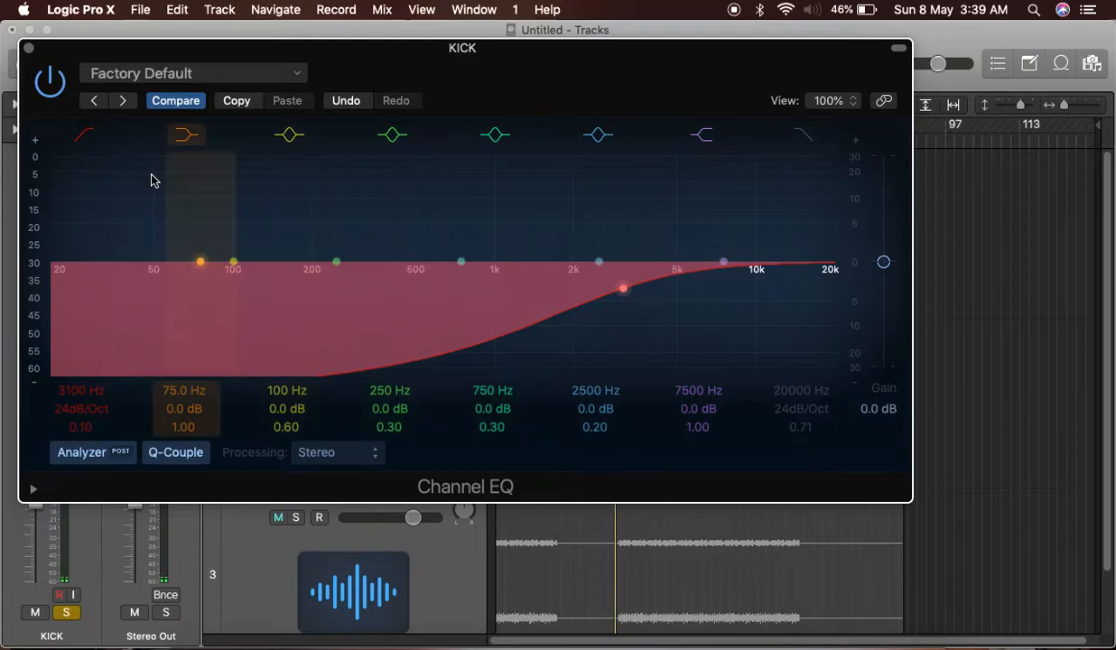
pyautogui.click(28, 48)
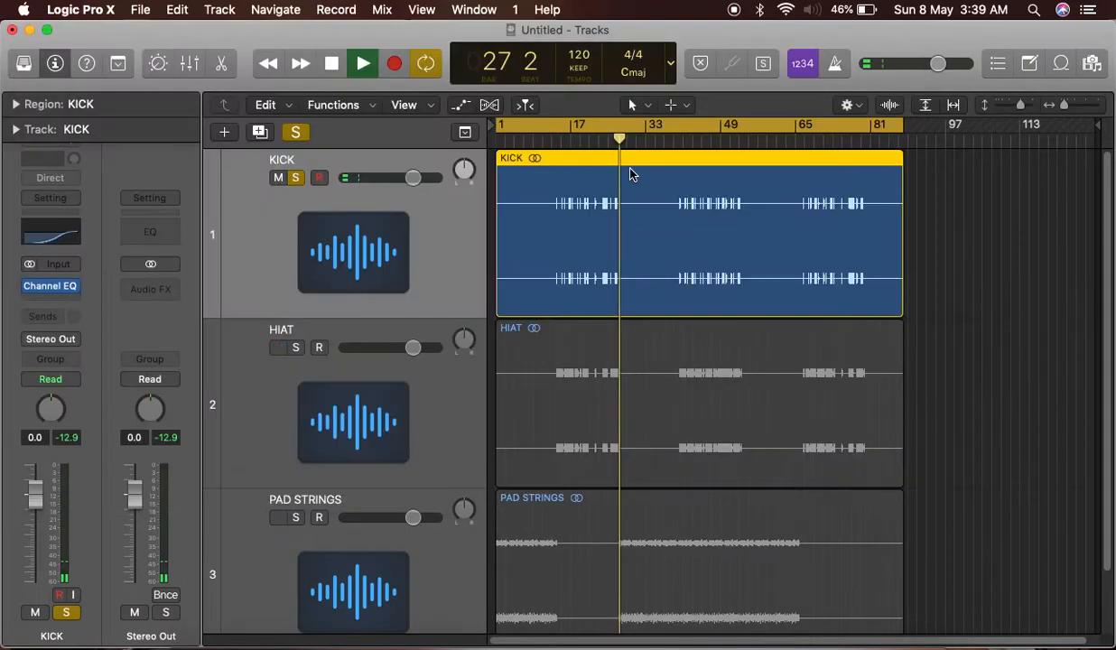
# Step: Switch off the low cut in KICK's Channel EQ while replaying from bar 13, and unsolo the track
pyautogui.click(553, 140)
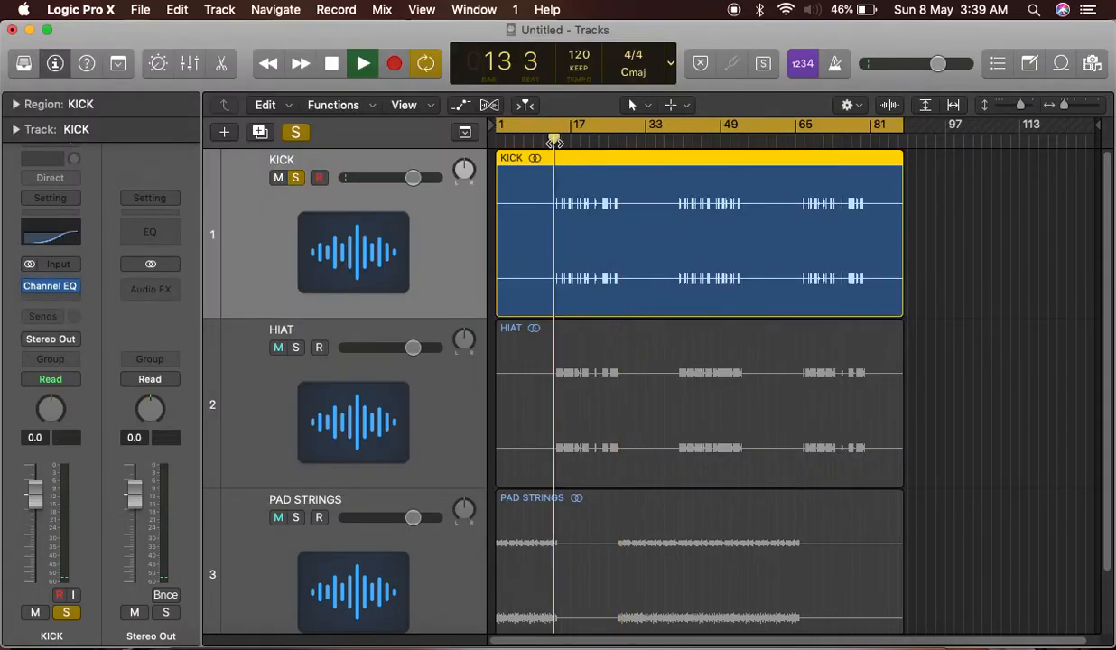
pyautogui.click(51, 239)
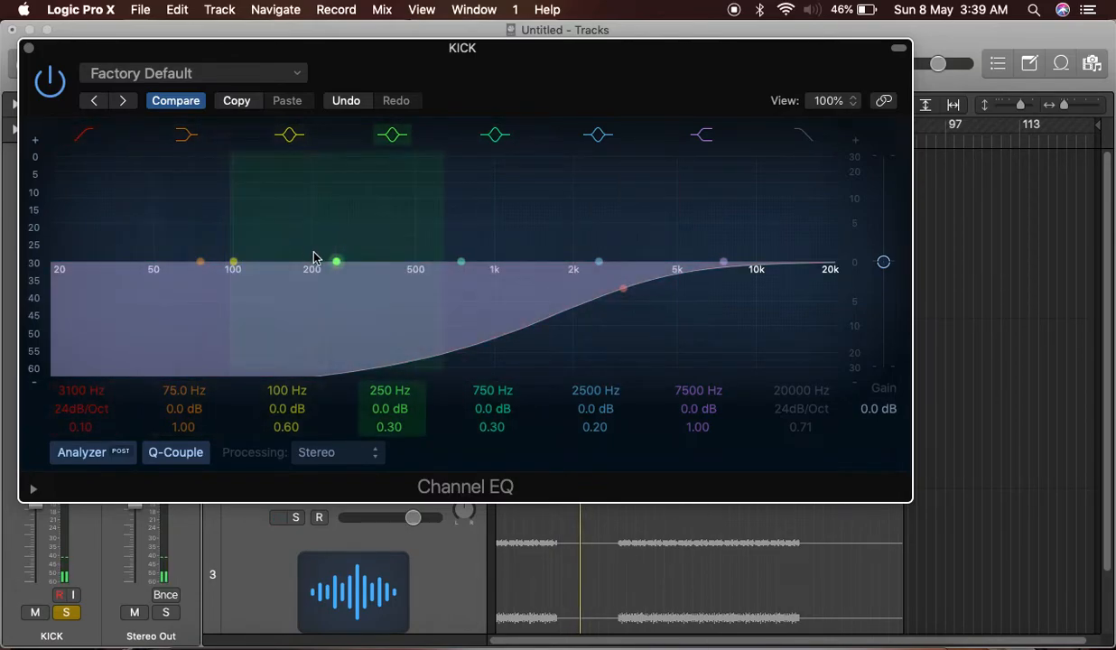
pyautogui.click(87, 137)
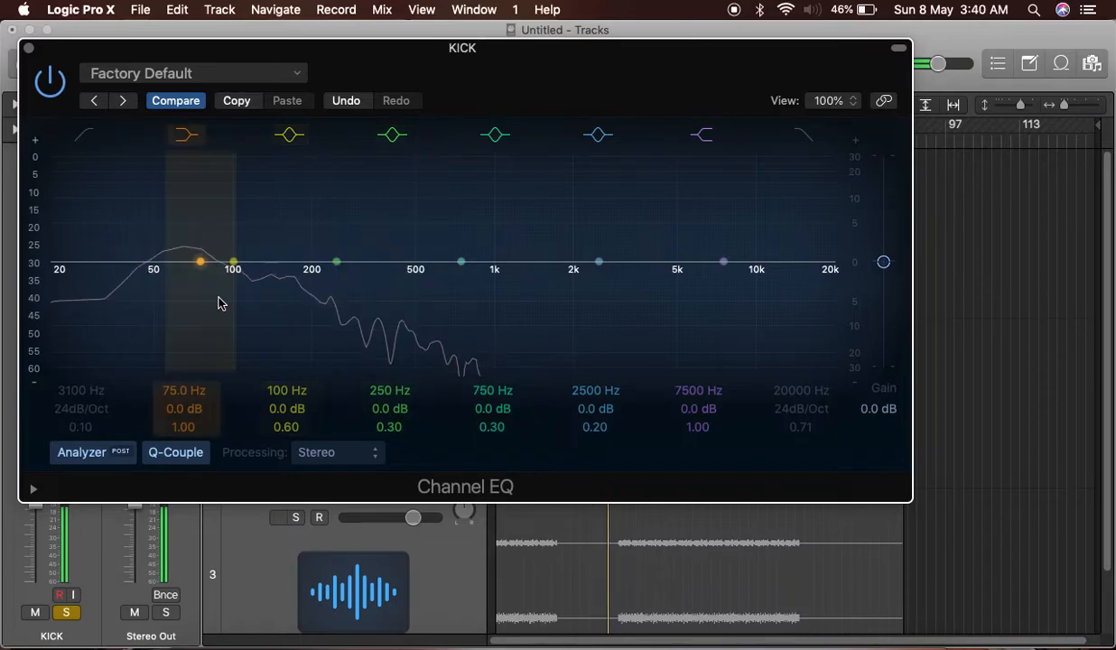
pyautogui.click(28, 49)
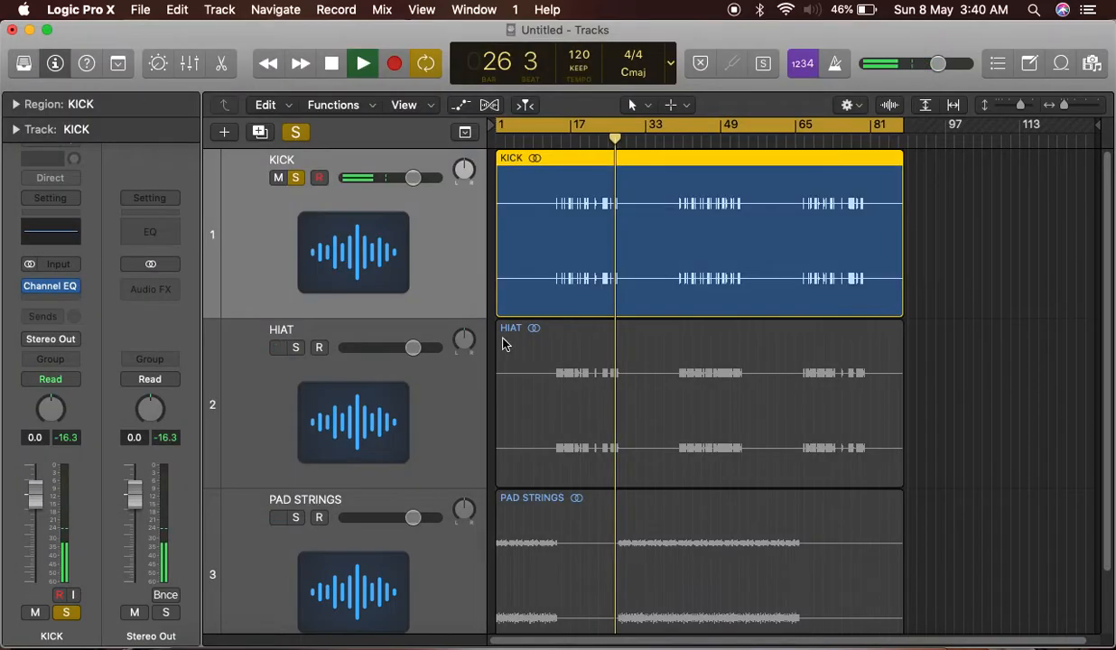
pyautogui.click(296, 179)
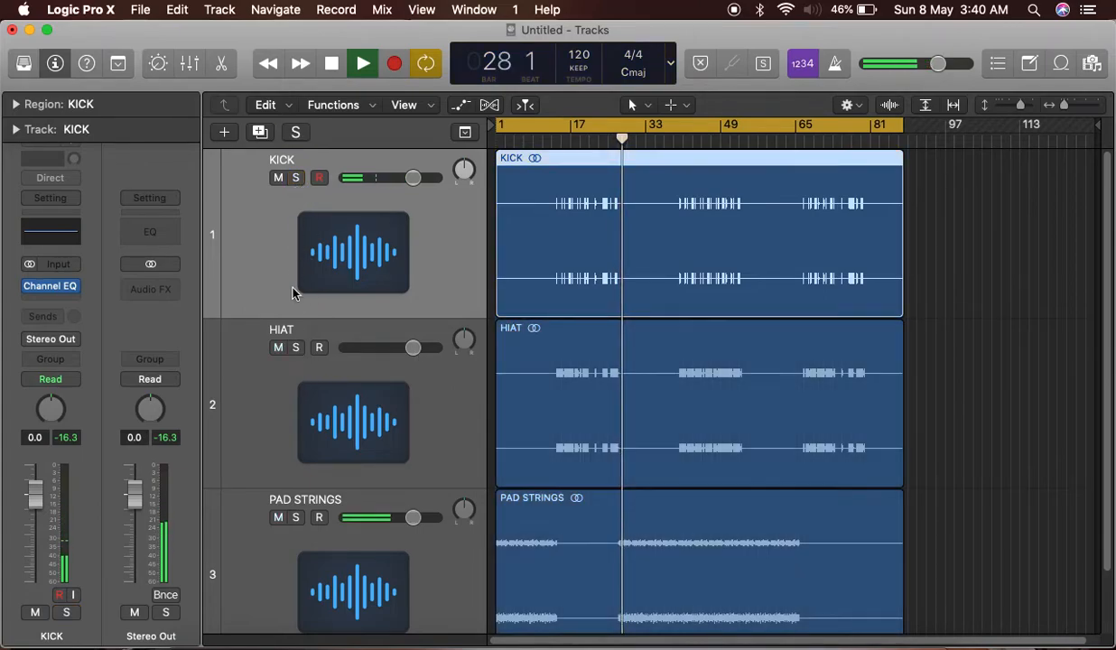
pyautogui.click(298, 374)
pyautogui.click(295, 349)
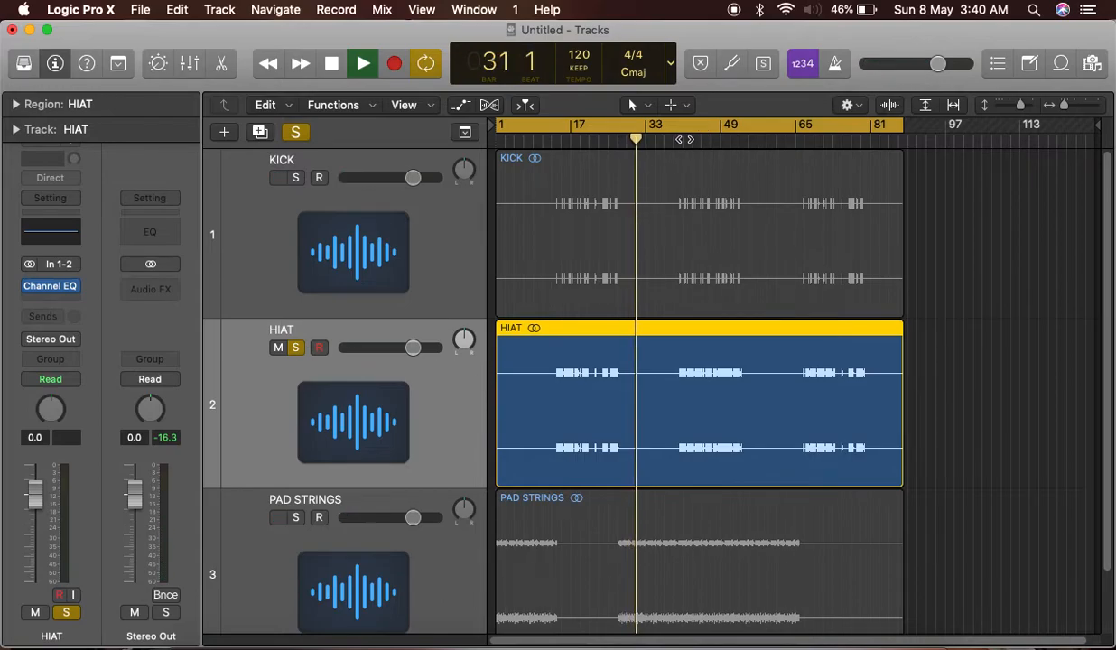
pyautogui.click(259, 240)
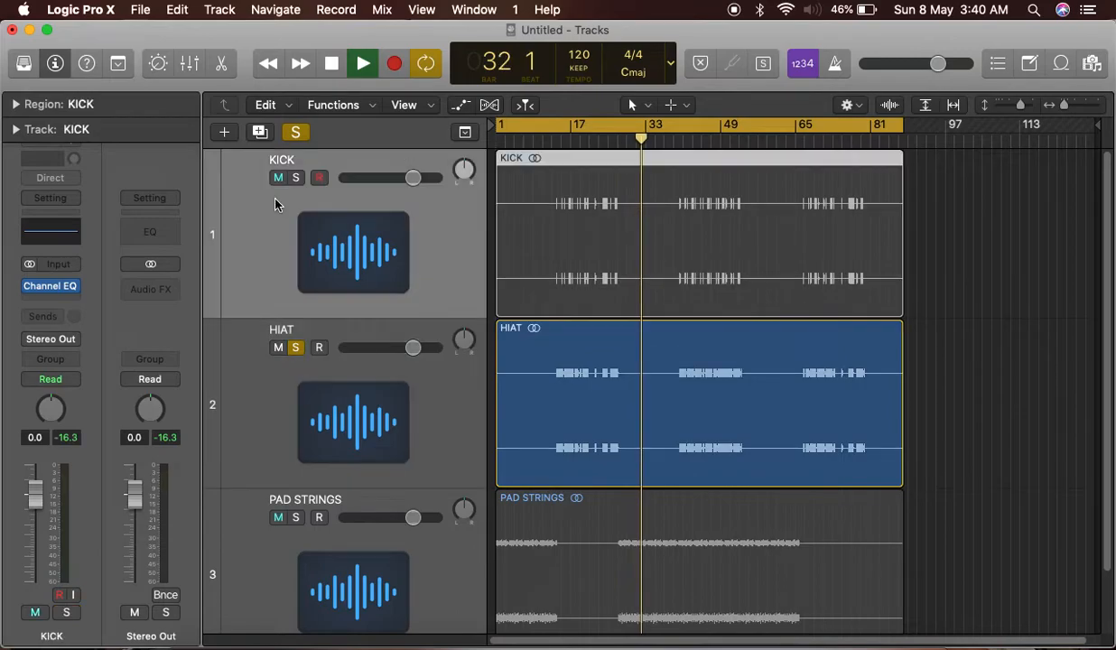
pyautogui.click(296, 349)
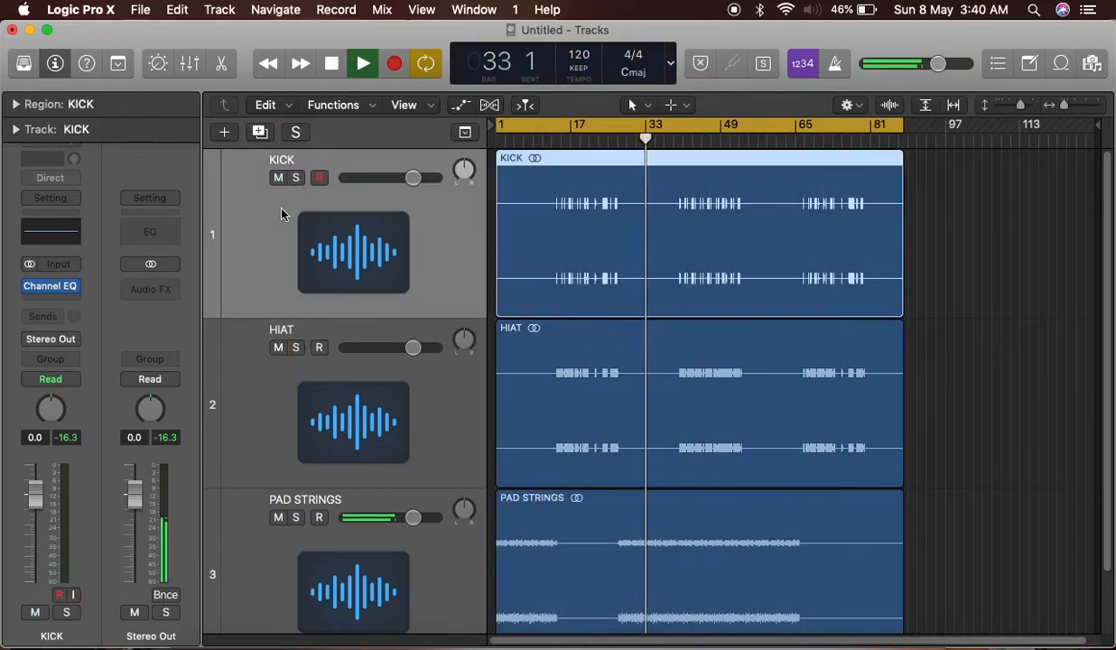
pyautogui.click(295, 177)
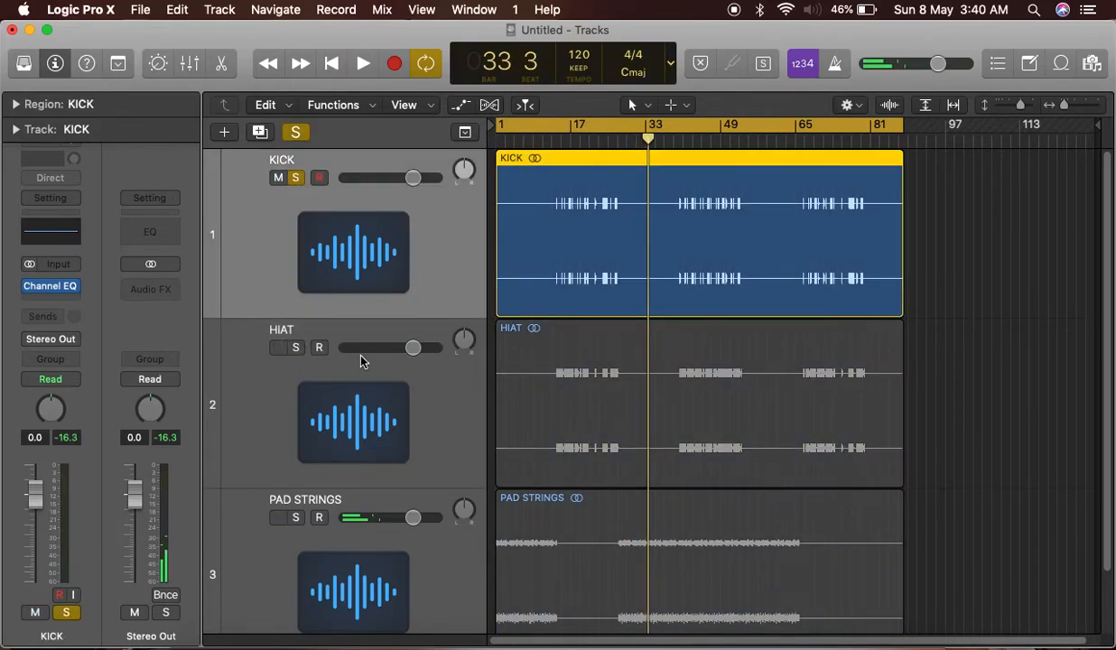
pyautogui.click(296, 177)
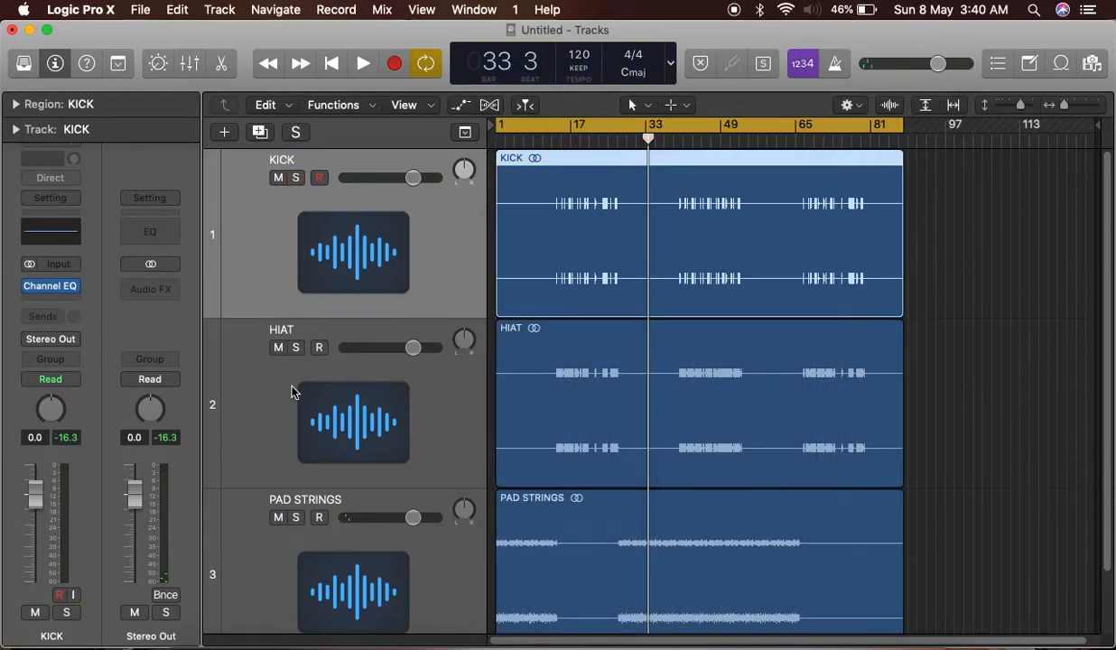
# Step: Select and solo the HIAT track and play a short passage of it
pyautogui.click(292, 391)
pyautogui.click(295, 347)
pyautogui.press('space')
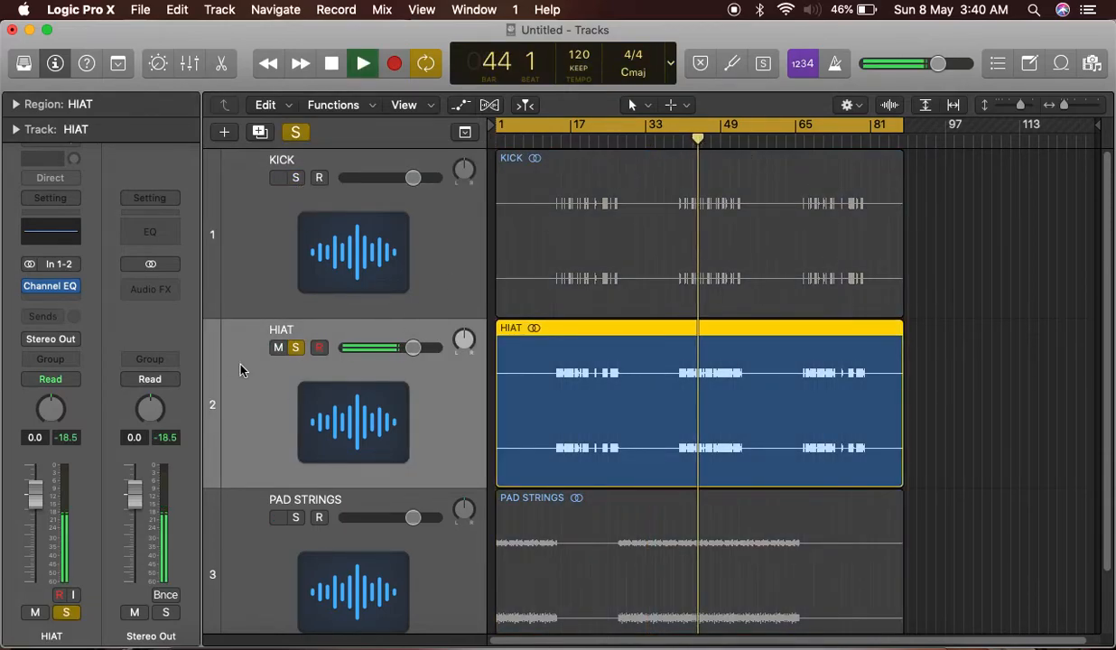
pyautogui.press('space')
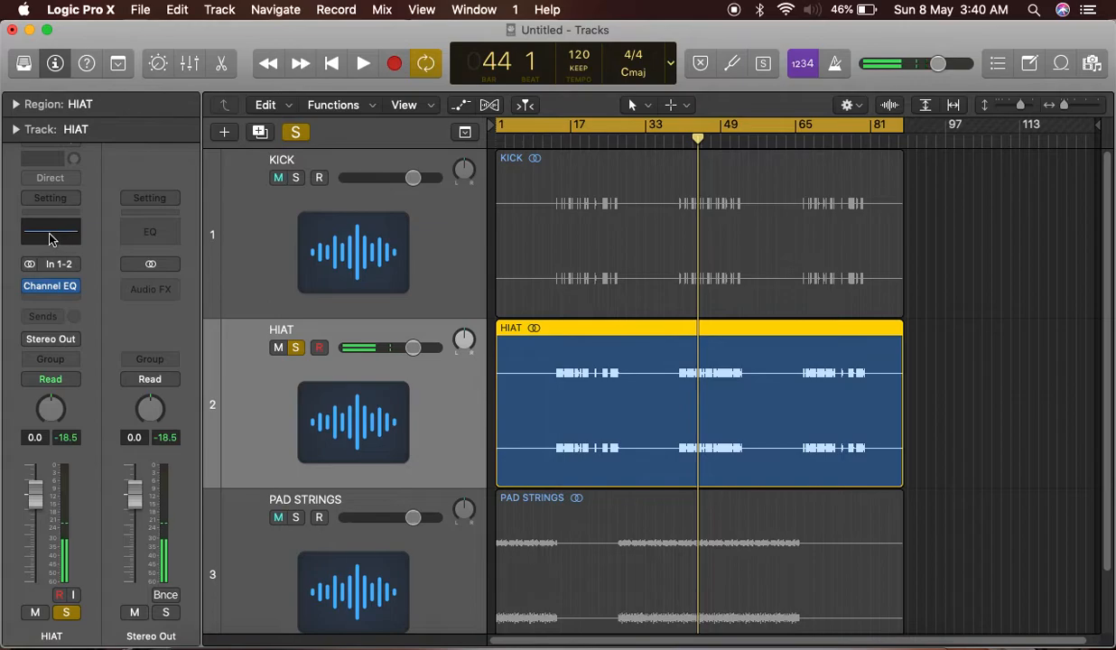
# Step: Play HIAT and examine where its sound sits in the Channel EQ's spectrum
pyautogui.click(50, 234)
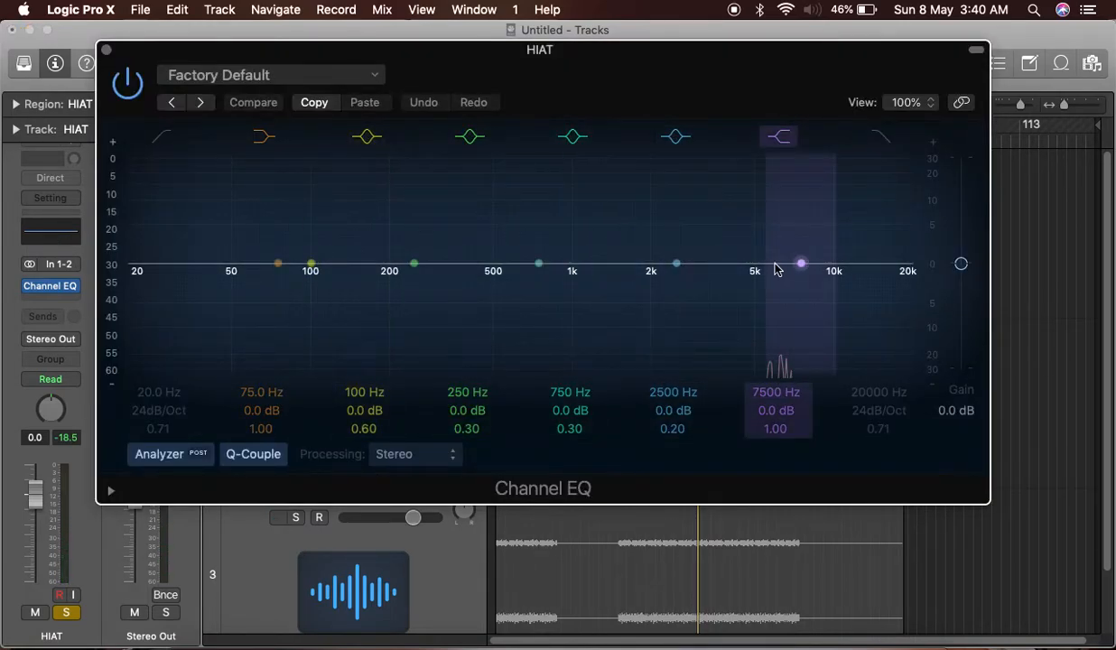
pyautogui.click(106, 51)
pyautogui.press('space')
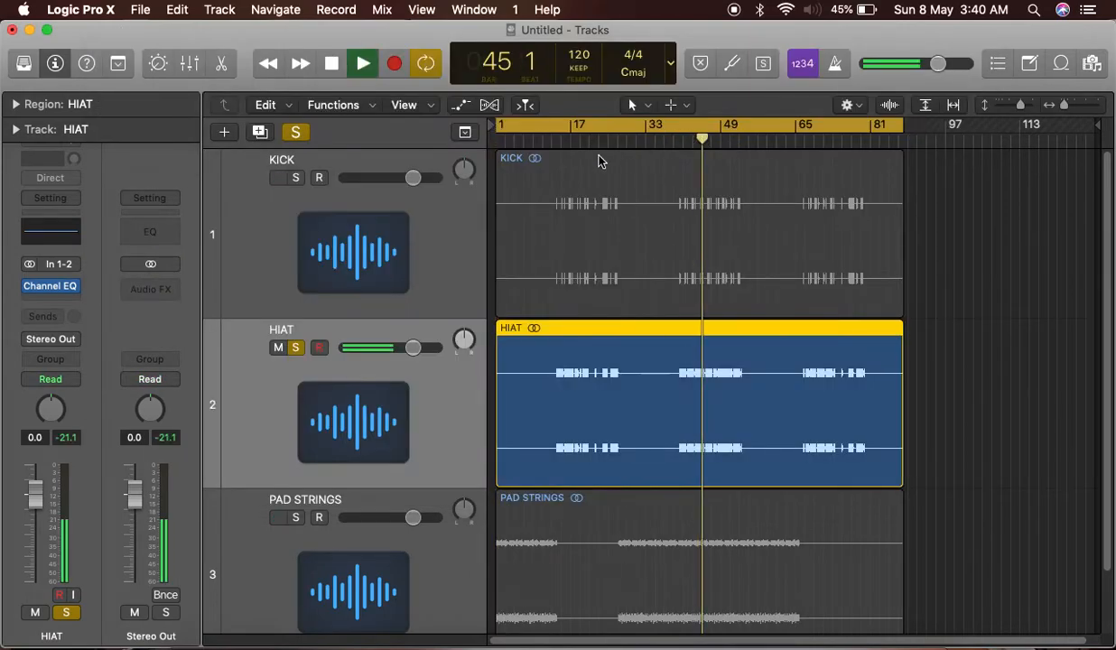
pyautogui.click(52, 287)
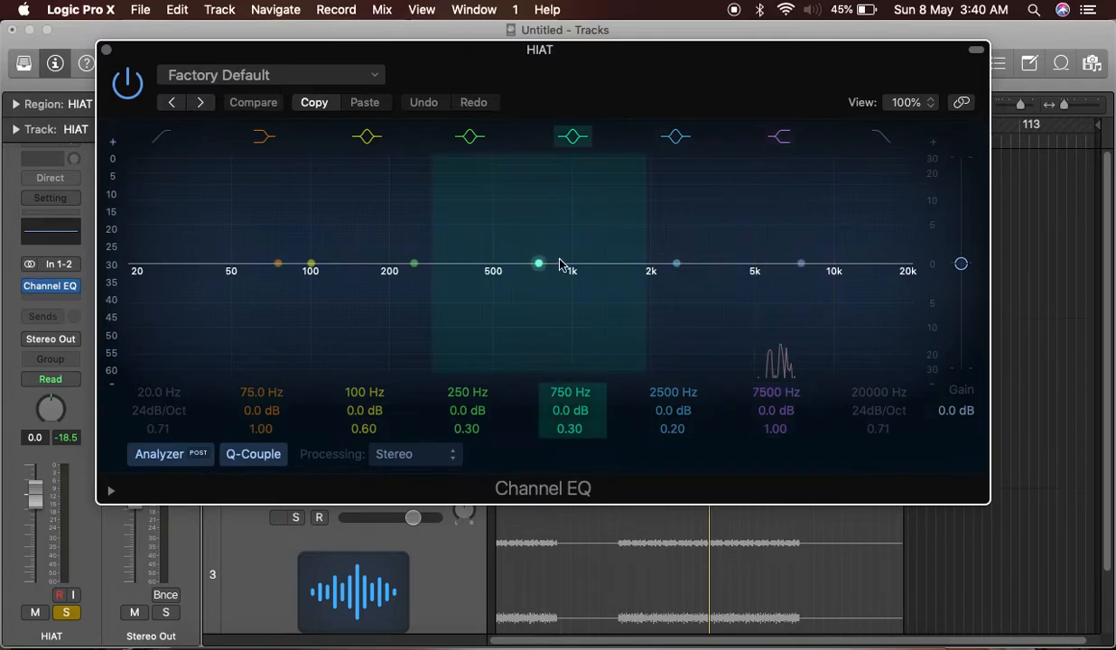
pyautogui.click(105, 50)
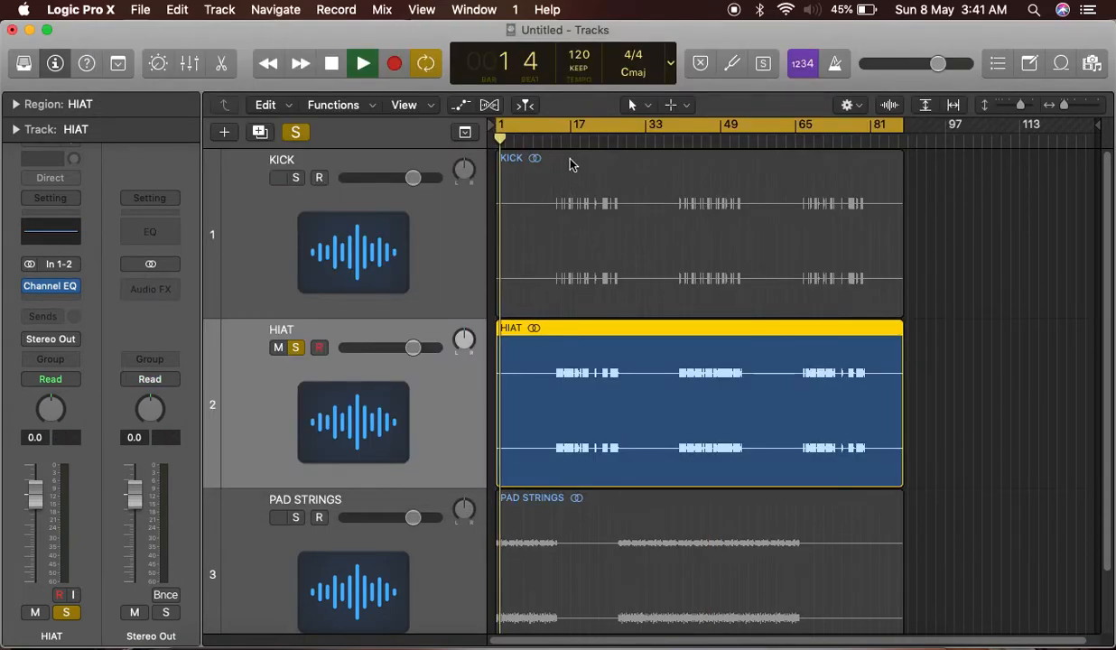
# Step: Try a low cut at 1900 Hz in HIAT's Channel EQ while playing from bar 40, and switch the band off
pyautogui.click(677, 135)
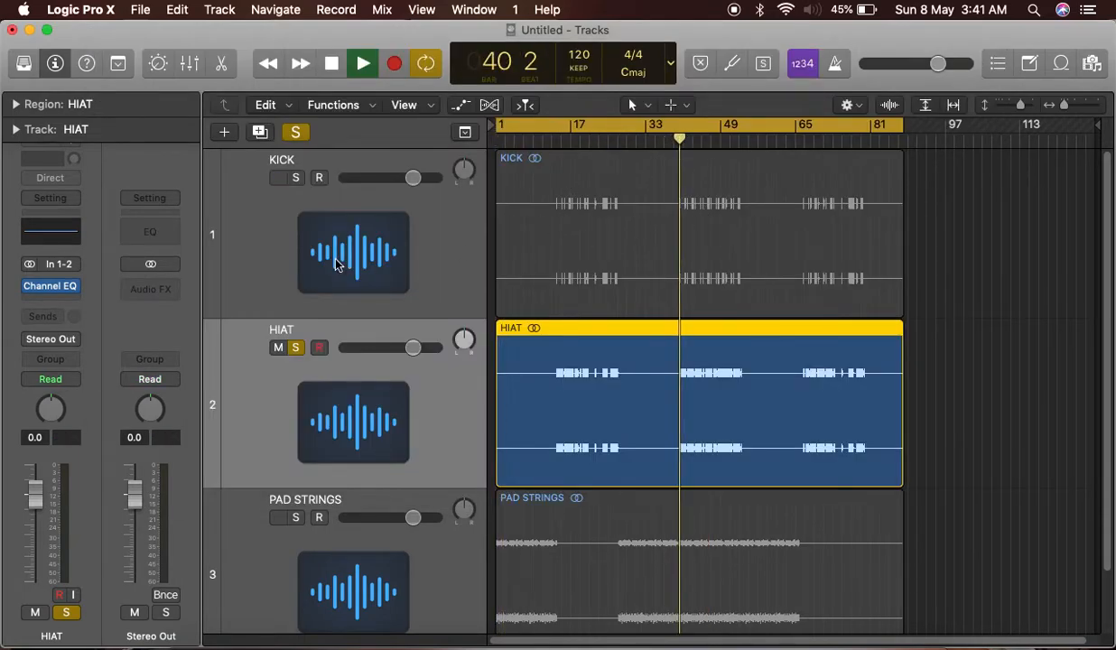
pyautogui.click(50, 285)
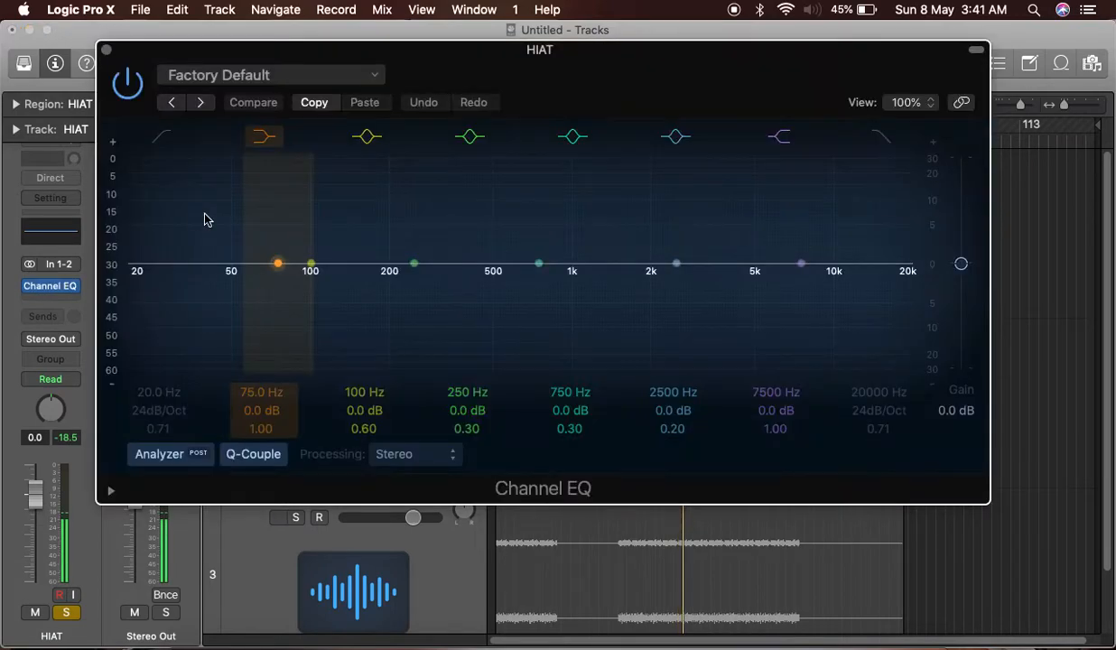
pyautogui.click(161, 137)
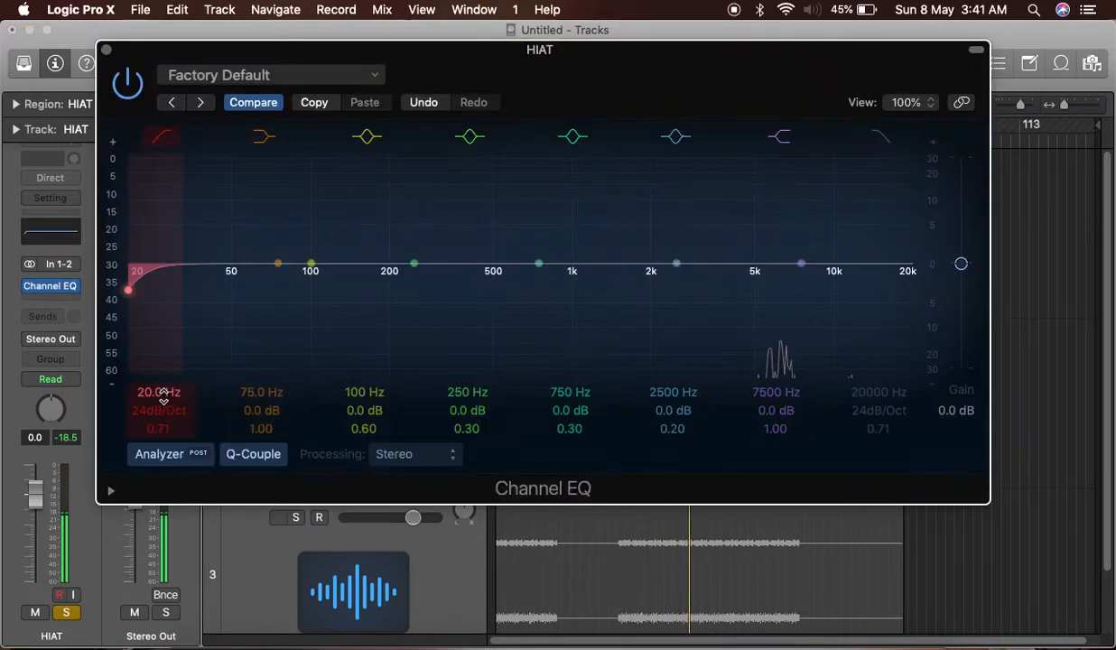
pyautogui.moveTo(162, 397); pyautogui.dragTo(162, 347)
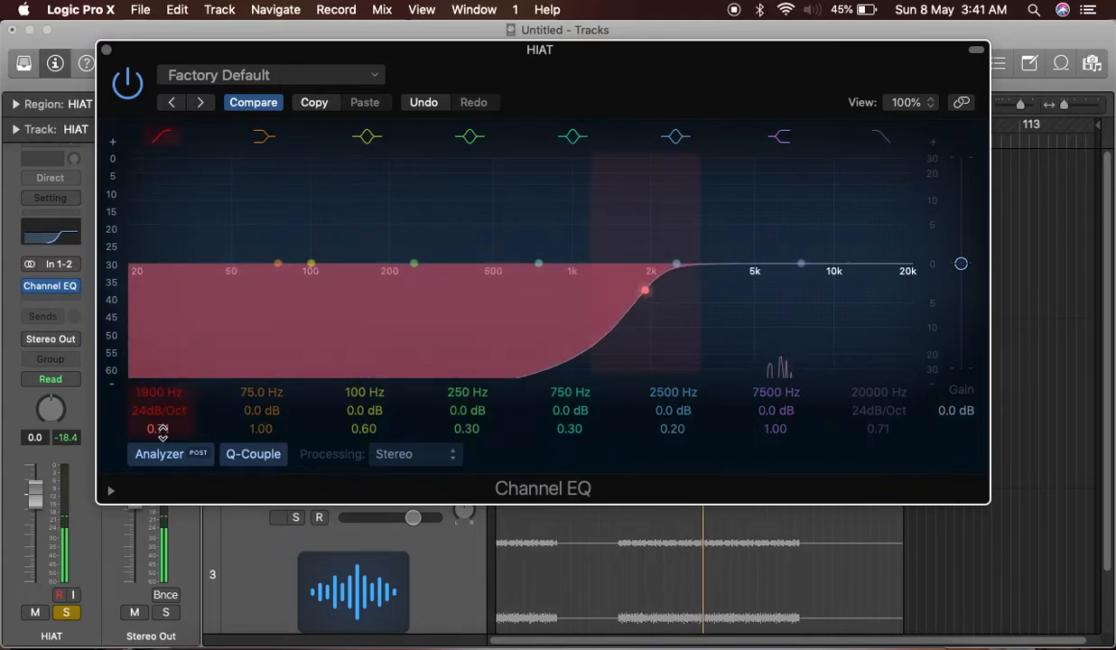
pyautogui.click(163, 141)
pyautogui.click(106, 49)
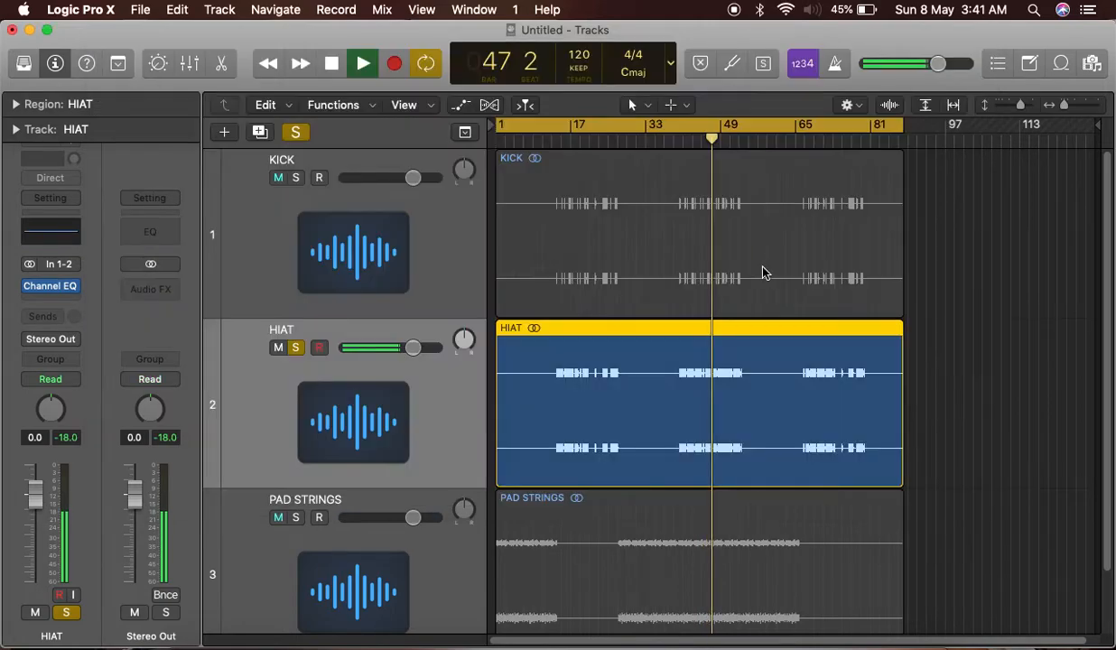
# Step: Play HIAT from bar 42 and enable a high cut in its Channel EQ at 950 Hz with a Q of 0.18
pyautogui.click(688, 142)
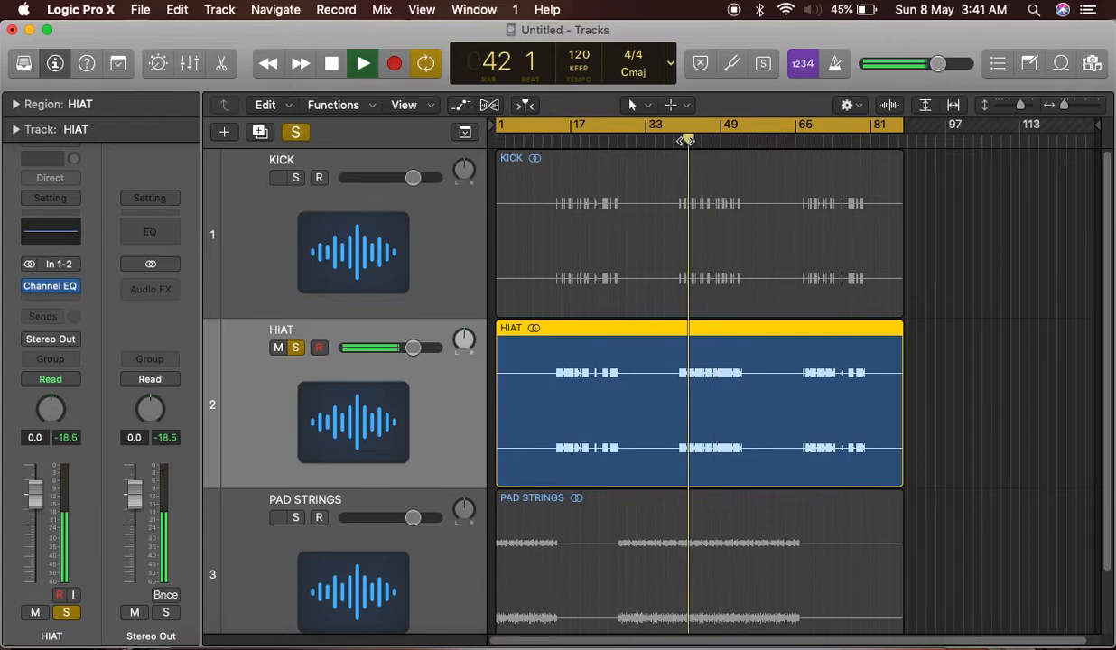
pyautogui.click(45, 287)
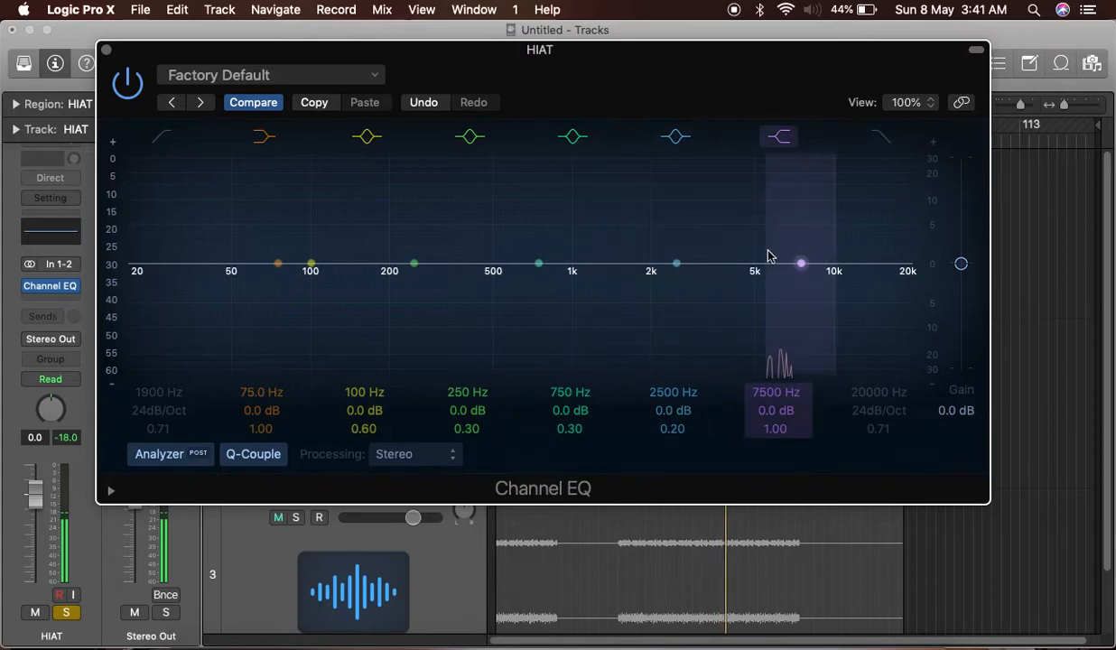
pyautogui.click(880, 138)
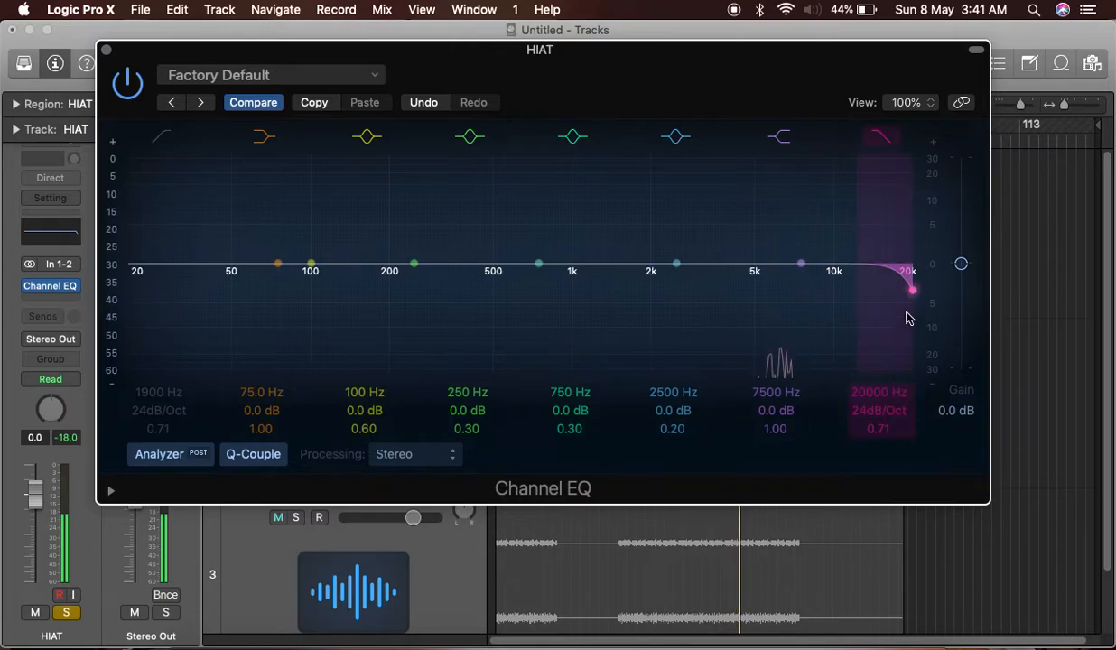
pyautogui.moveTo(907, 278); pyautogui.dragTo(525, 334)
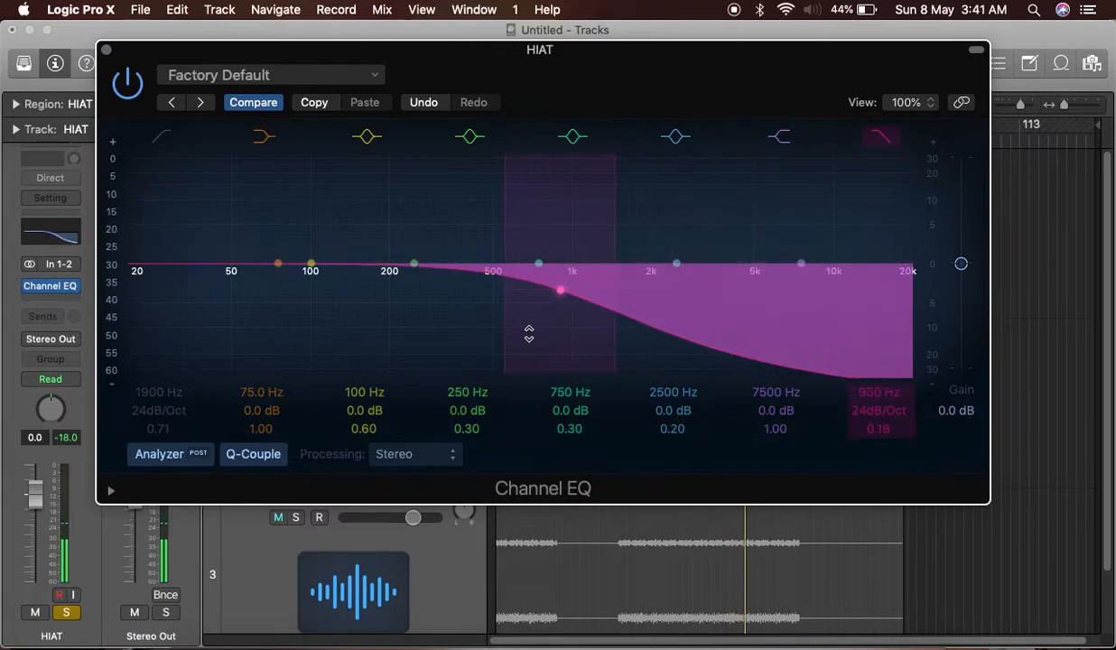
pyautogui.click(105, 50)
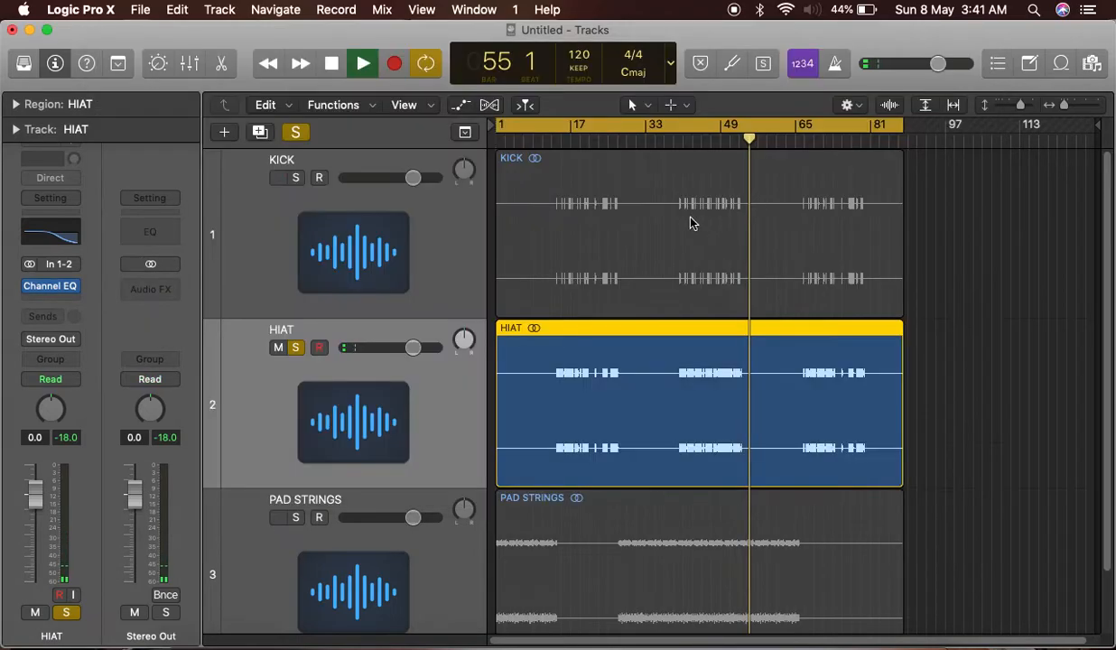
# Step: Play HIAT from about bar 40, raise its Channel EQ high cut to 15600 Hz with a Q of 0.57, and stop playback
pyautogui.click(677, 146)
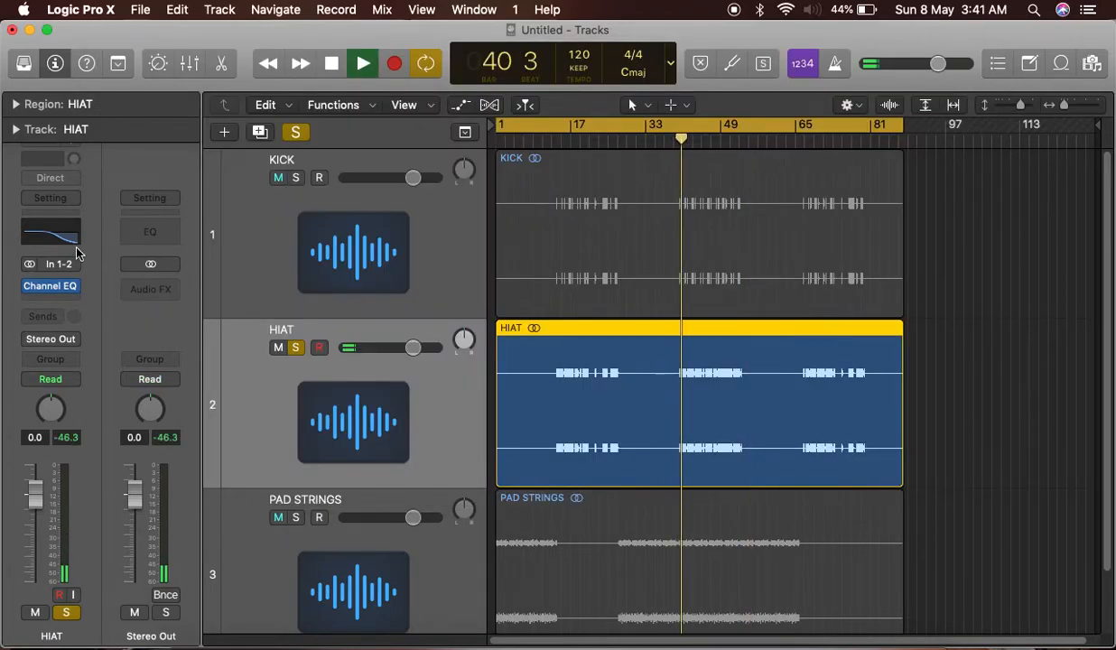
pyautogui.click(51, 238)
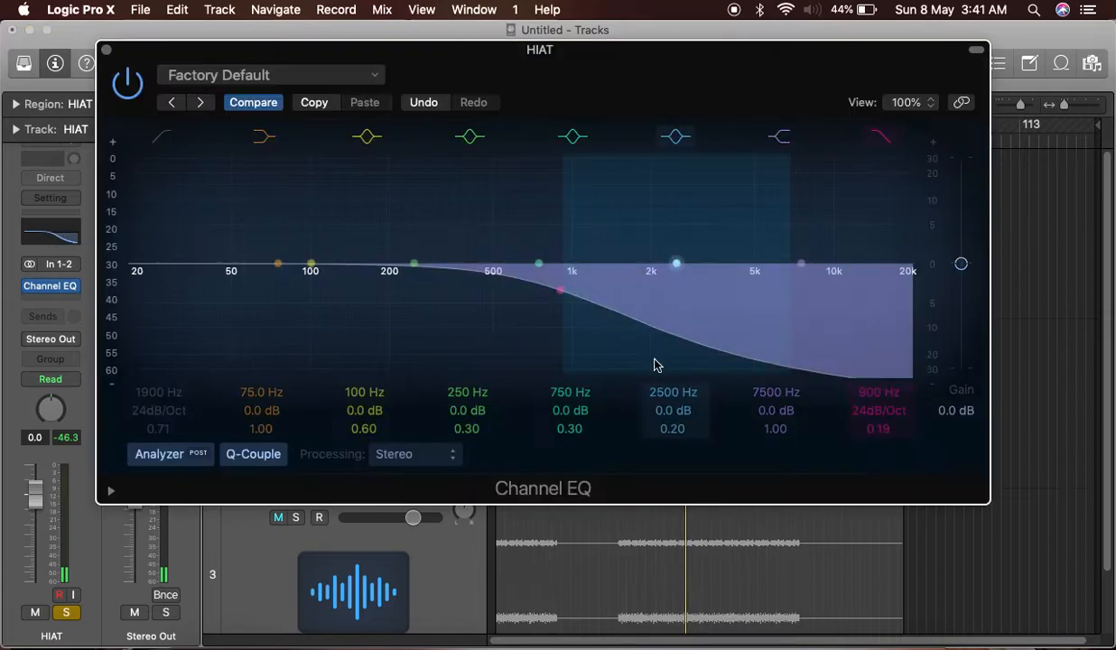
pyautogui.moveTo(560, 297); pyautogui.dragTo(932, 298)
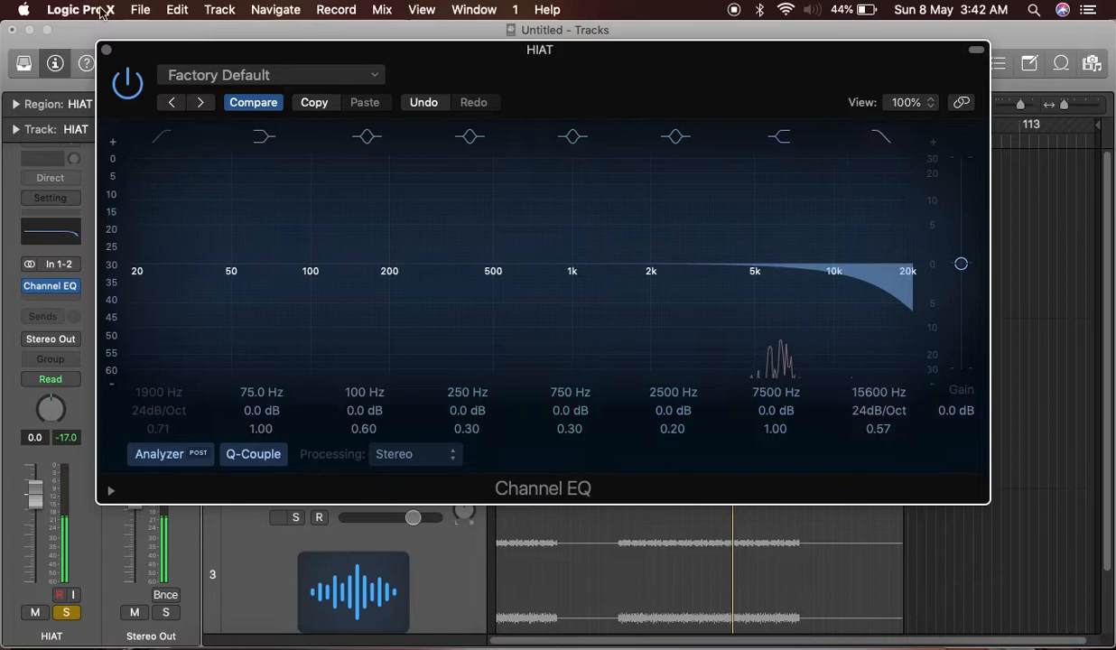
pyautogui.click(106, 50)
pyautogui.press('space')
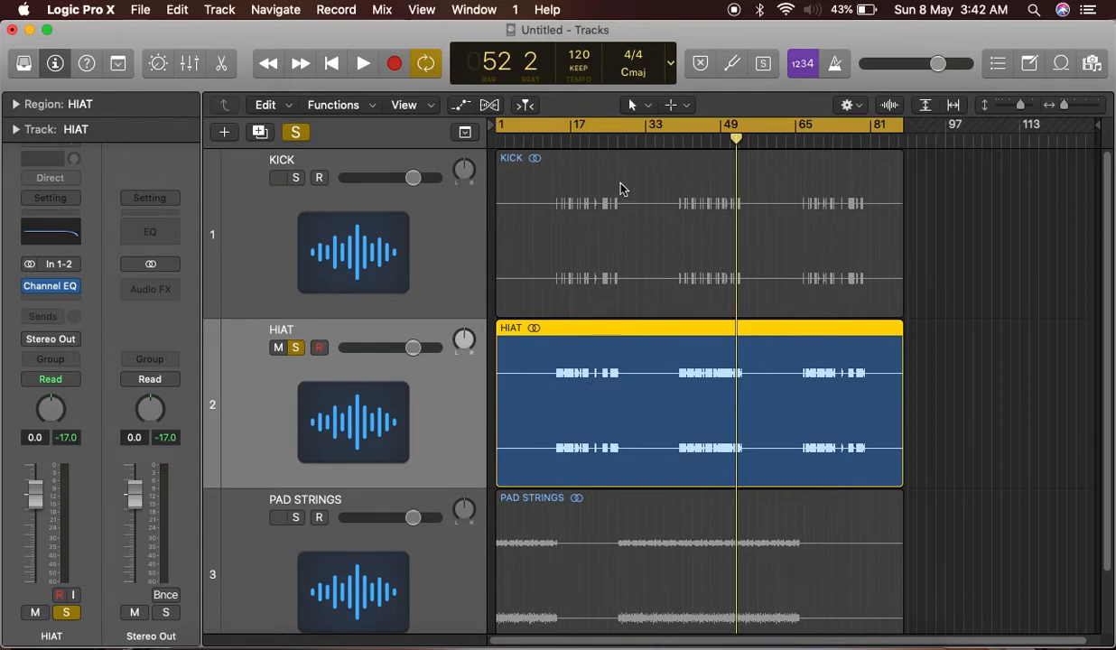
# Step: Try a +24 dB peak boost at 28 Hz in HIAT's Channel EQ while playing from bar 45, and switch the band off
pyautogui.press('space')
pyautogui.click(704, 141)
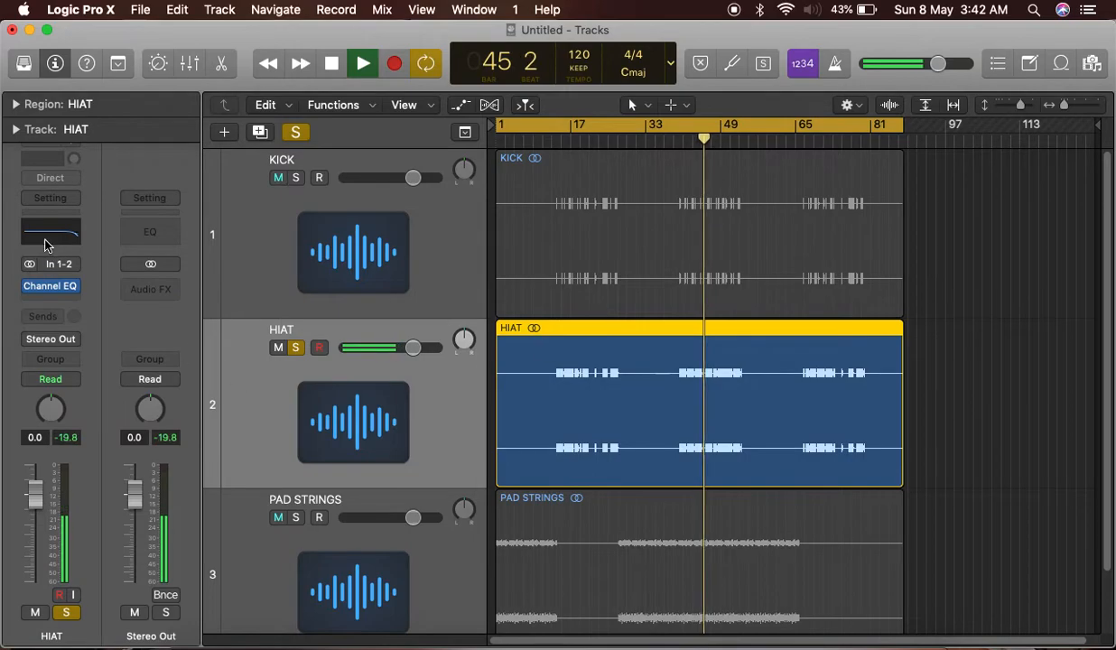
pyautogui.click(54, 284)
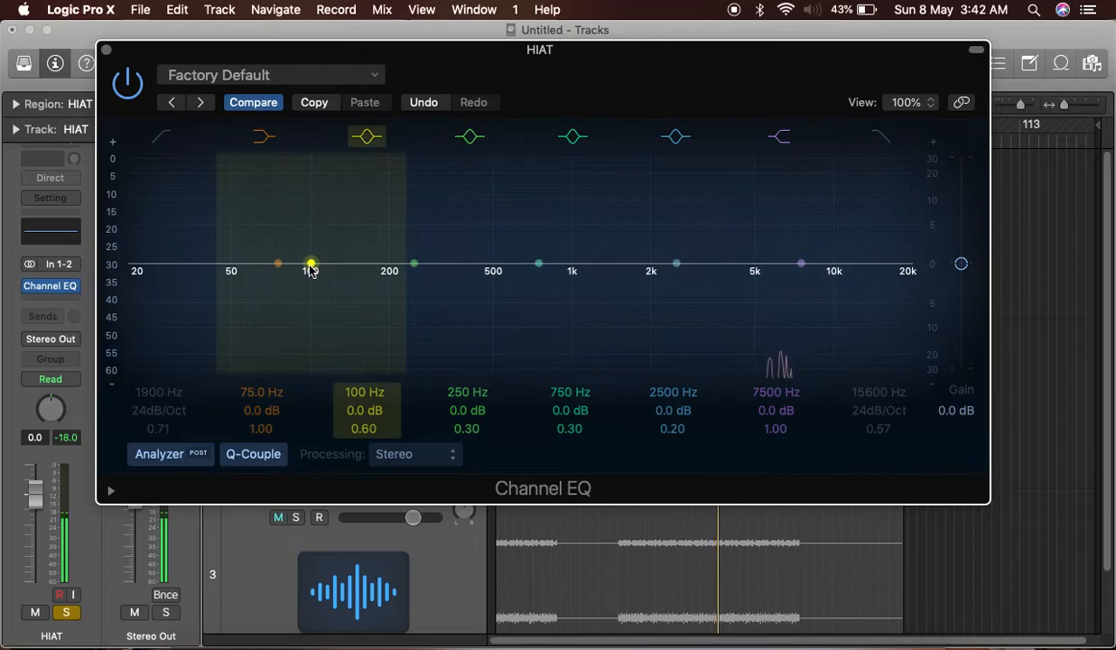
pyautogui.moveTo(310, 267); pyautogui.dragTo(145, 149)
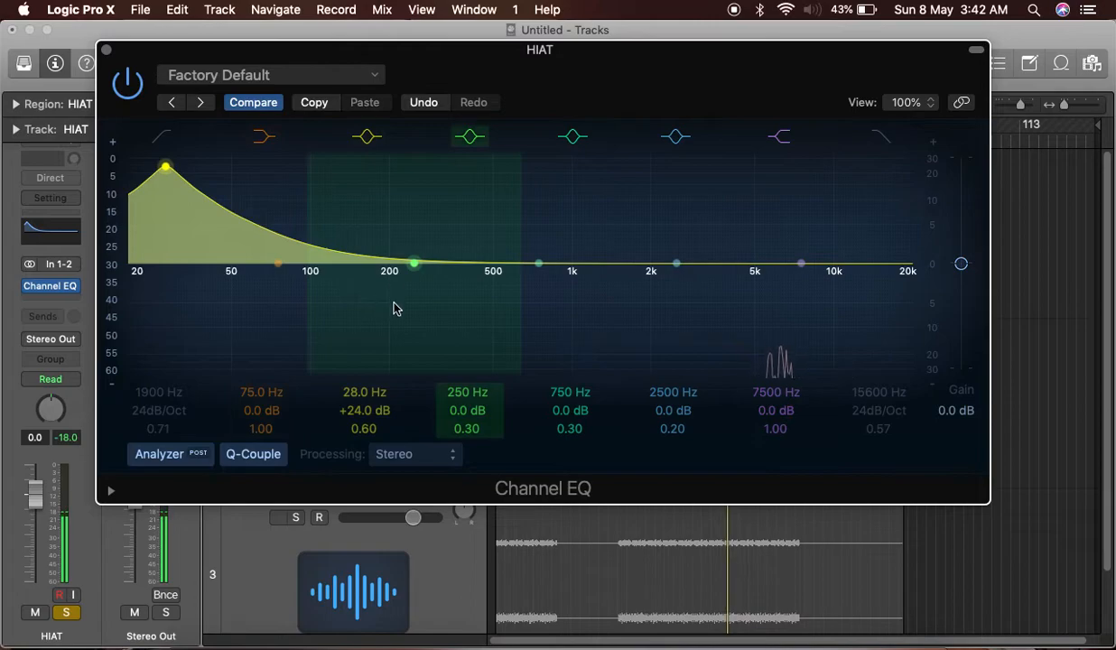
pyautogui.click(368, 136)
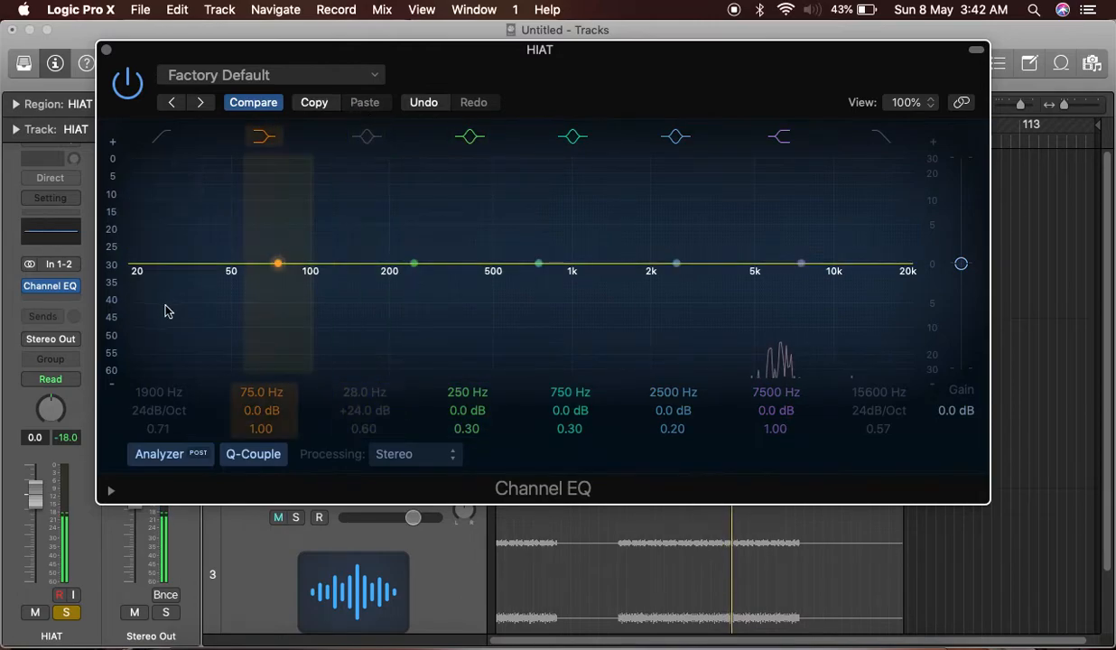
# Step: Try HIAT's low cut at 20 Hz with a Q of 100 during playback, and switch the band off
pyautogui.click(161, 137)
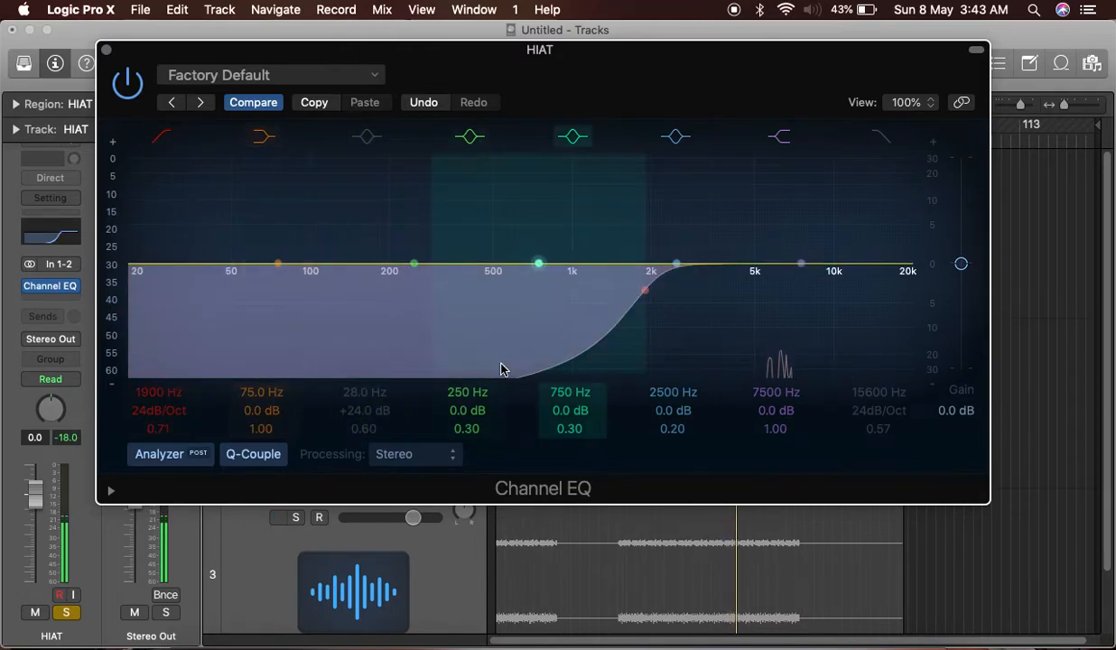
pyautogui.moveTo(646, 293); pyautogui.dragTo(102, 94)
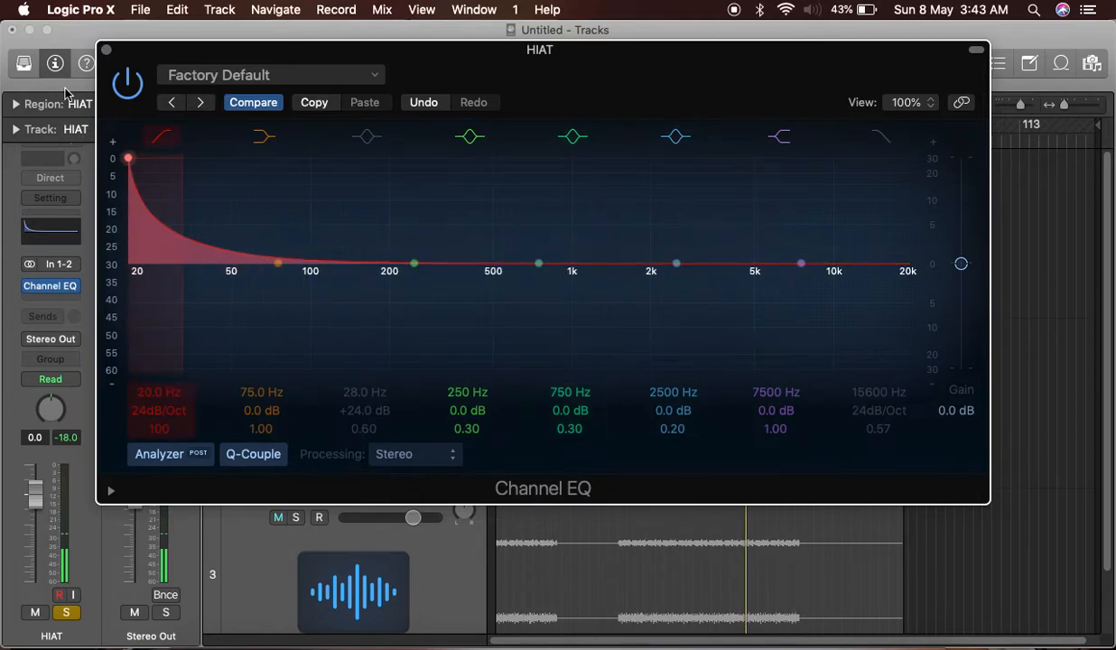
pyautogui.click(162, 137)
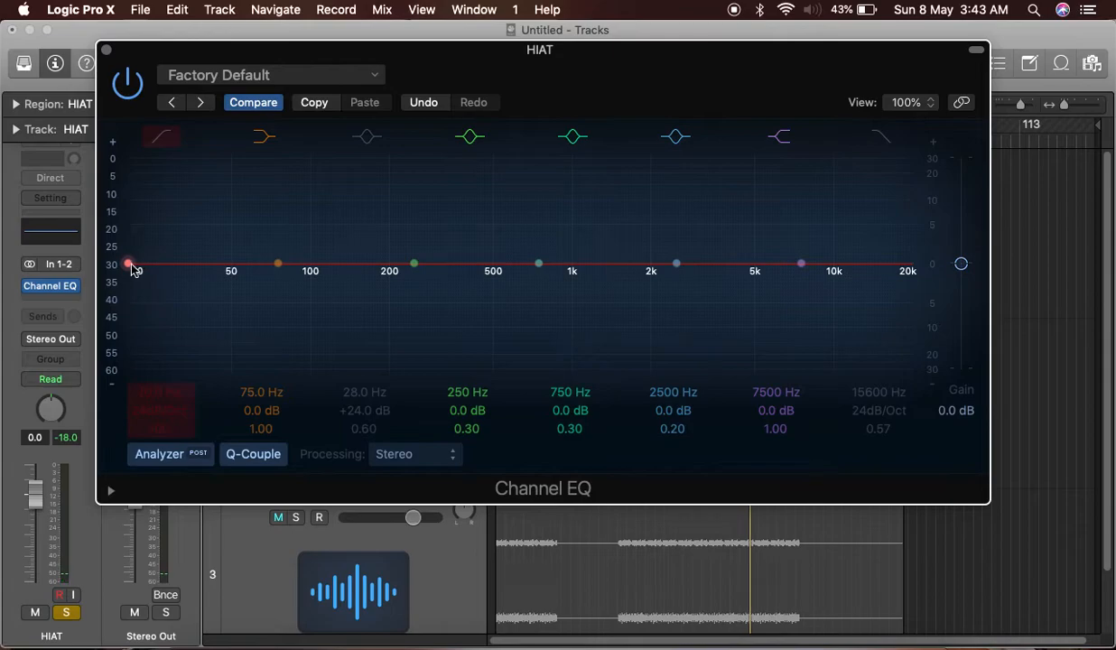
# Step: Boost HIAT's low shelf to +24 dB at 385 Hz and play the track from about bar 14
pyautogui.moveTo(280, 265); pyautogui.dragTo(463, 149)
pyautogui.click(127, 83)
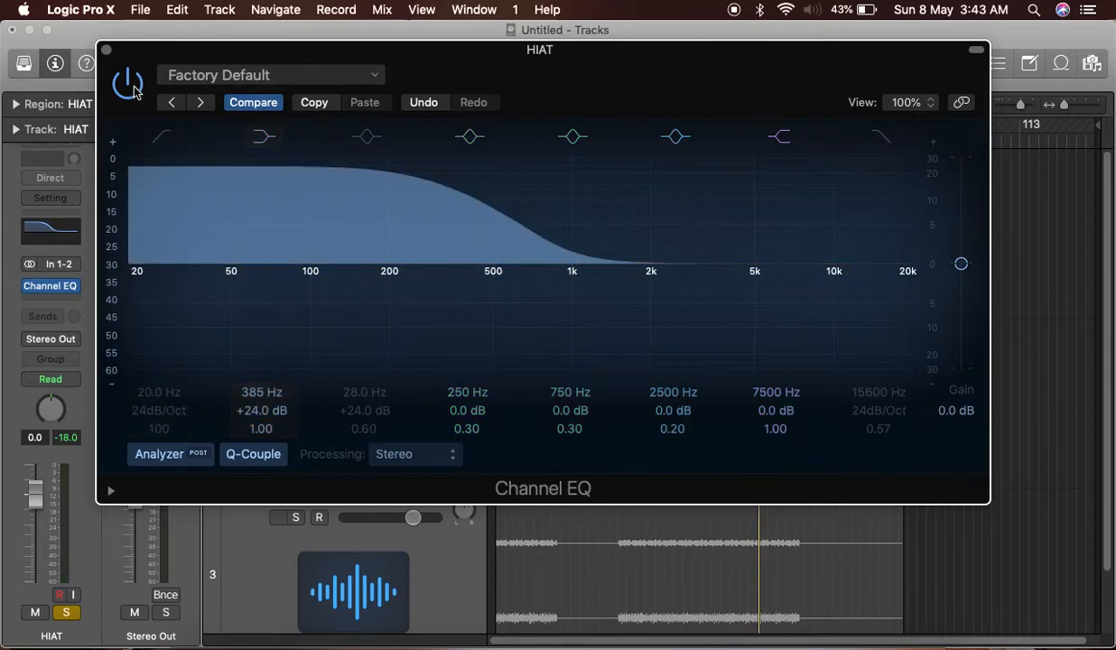
pyautogui.click(106, 50)
pyautogui.click(556, 138)
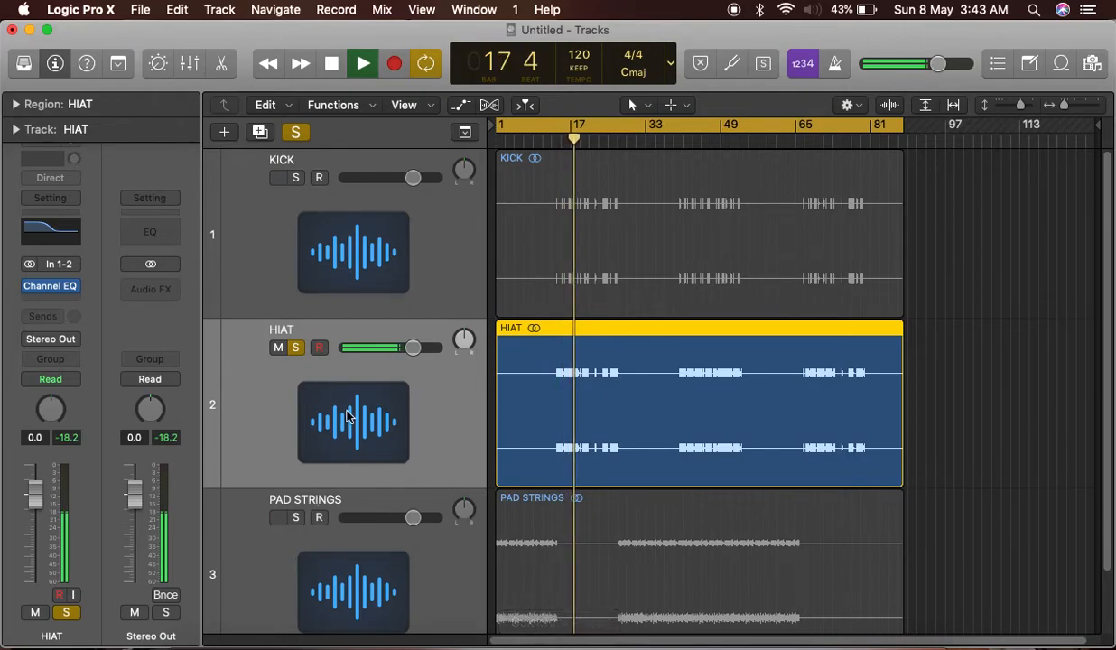
# Step: Play HIAT from bar 45 and lower its Channel EQ low shelf to -24 dB at 1020 Hz
pyautogui.click(704, 138)
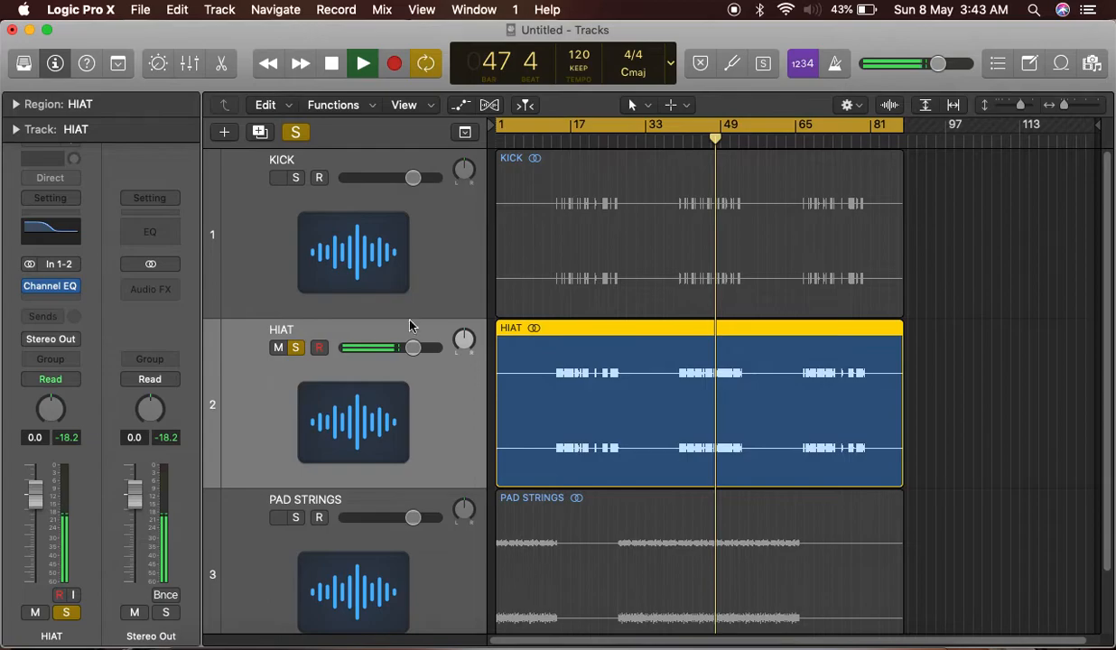
pyautogui.click(54, 288)
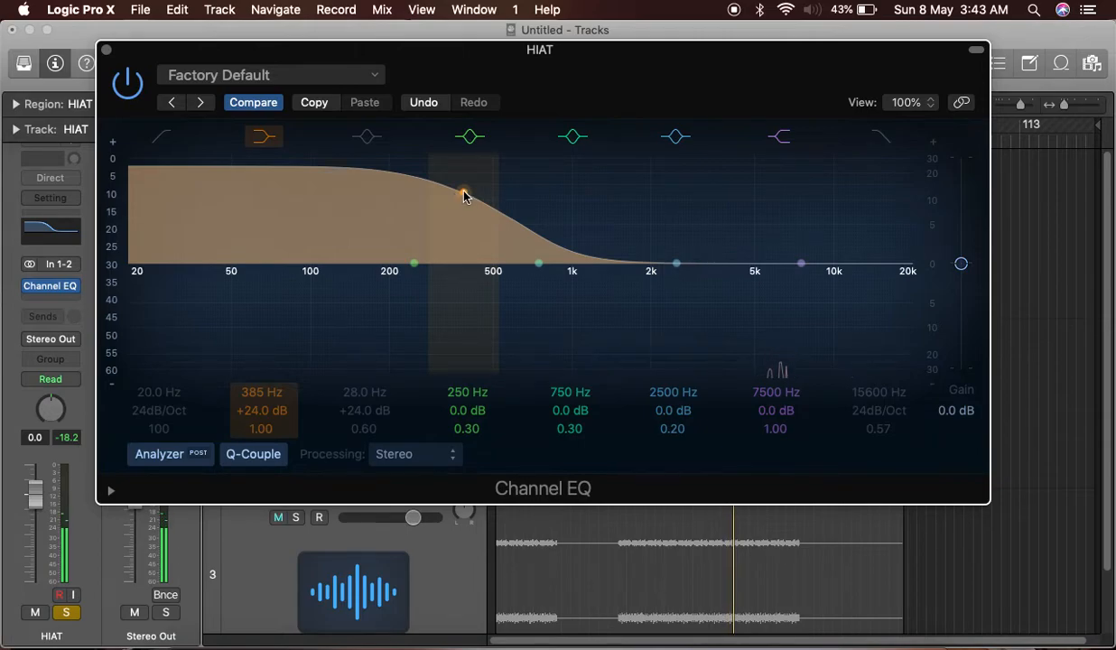
pyautogui.moveTo(463, 196); pyautogui.dragTo(582, 560)
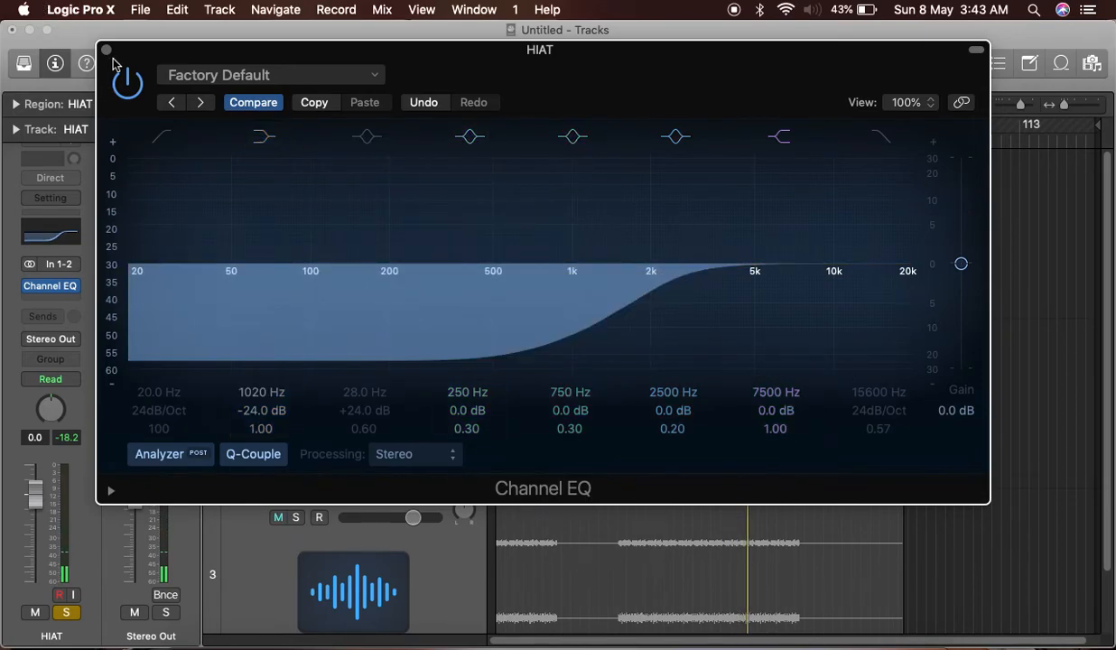
pyautogui.click(106, 49)
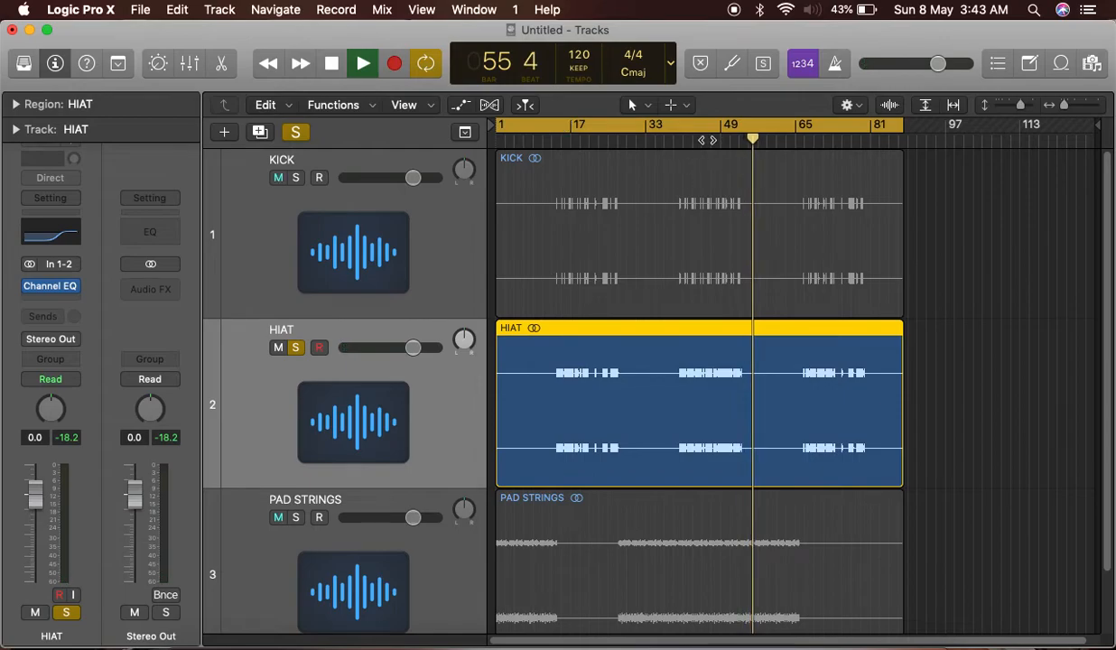
# Step: Play HIAT from about bar 46 and raise its low shelf to +24 dB at 640 Hz
pyautogui.click(706, 139)
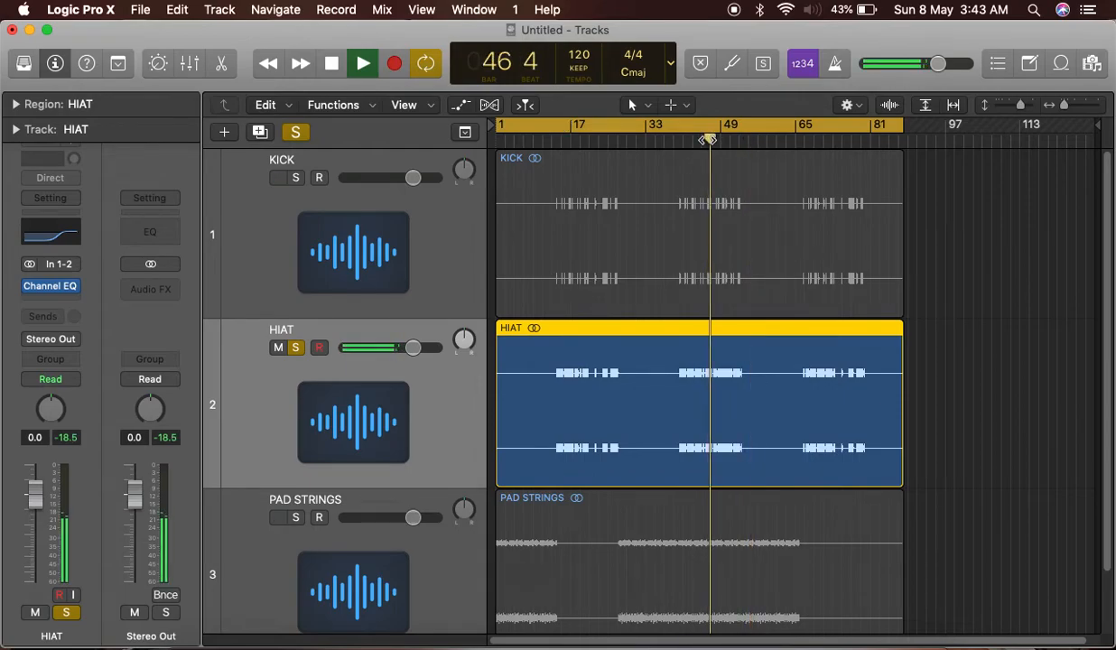
pyautogui.click(51, 287)
pyautogui.moveTo(572, 340); pyautogui.dragTo(515, 20)
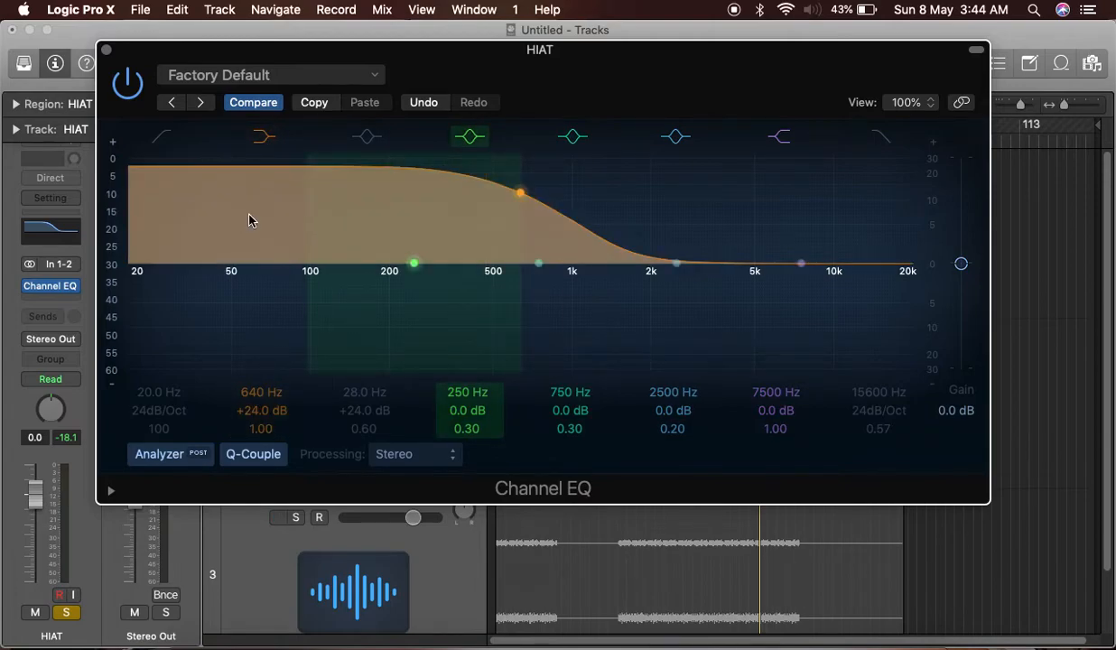
pyautogui.click(107, 50)
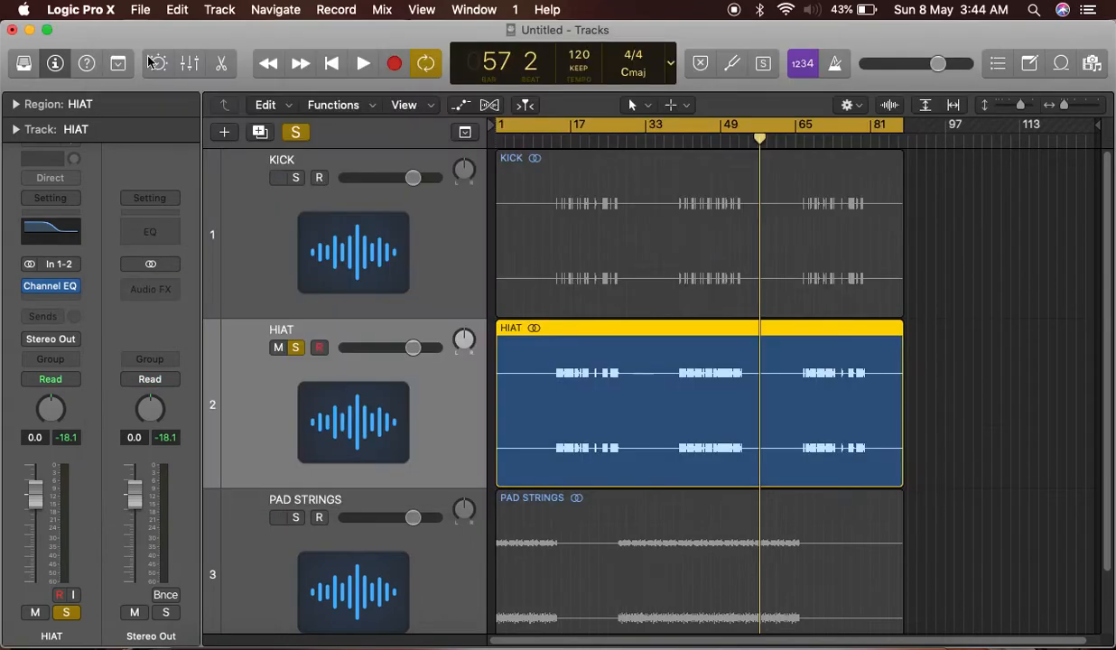
# Step: Replay HIAT with its low shelf at -24 dB and 930 Hz, and reset the shelf to 0 dB at 620 Hz
pyautogui.doubleClick(702, 141)
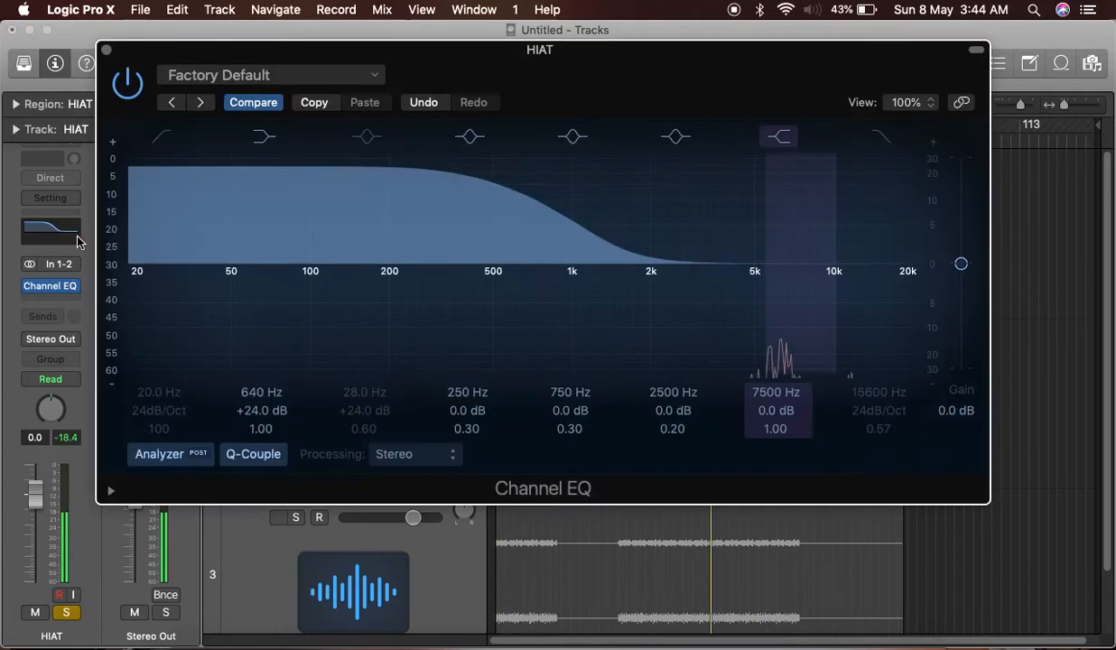
pyautogui.click(50, 228)
pyautogui.moveTo(520, 191); pyautogui.dragTo(564, 468)
pyautogui.moveTo(568, 334); pyautogui.dragTo(560, 436)
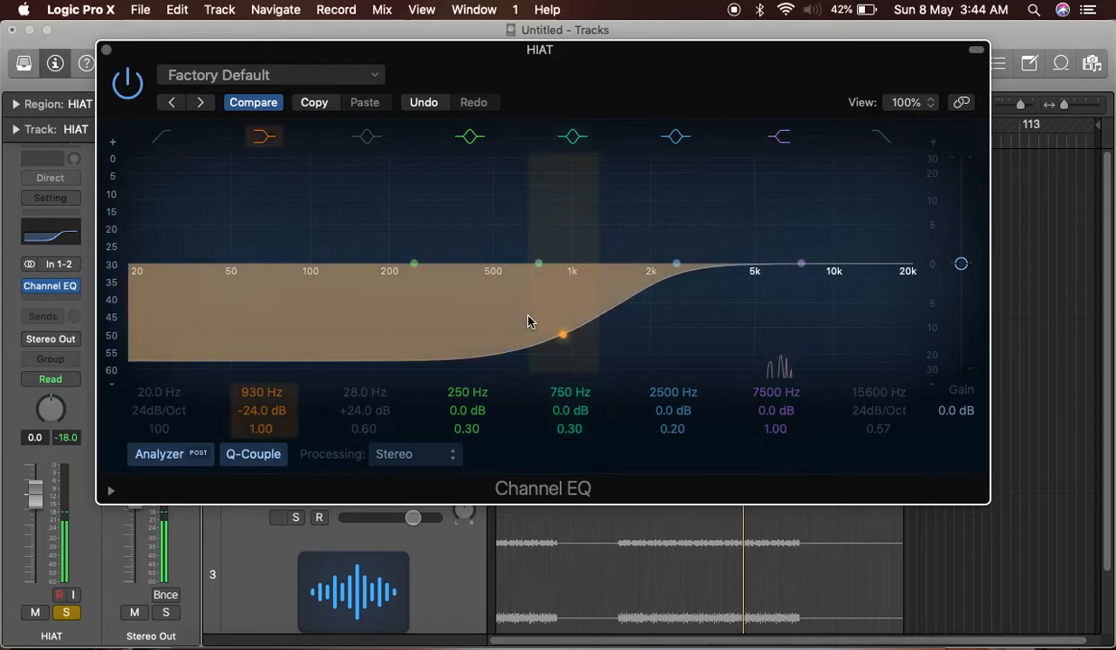
pyautogui.moveTo(564, 336); pyautogui.dragTo(516, 226)
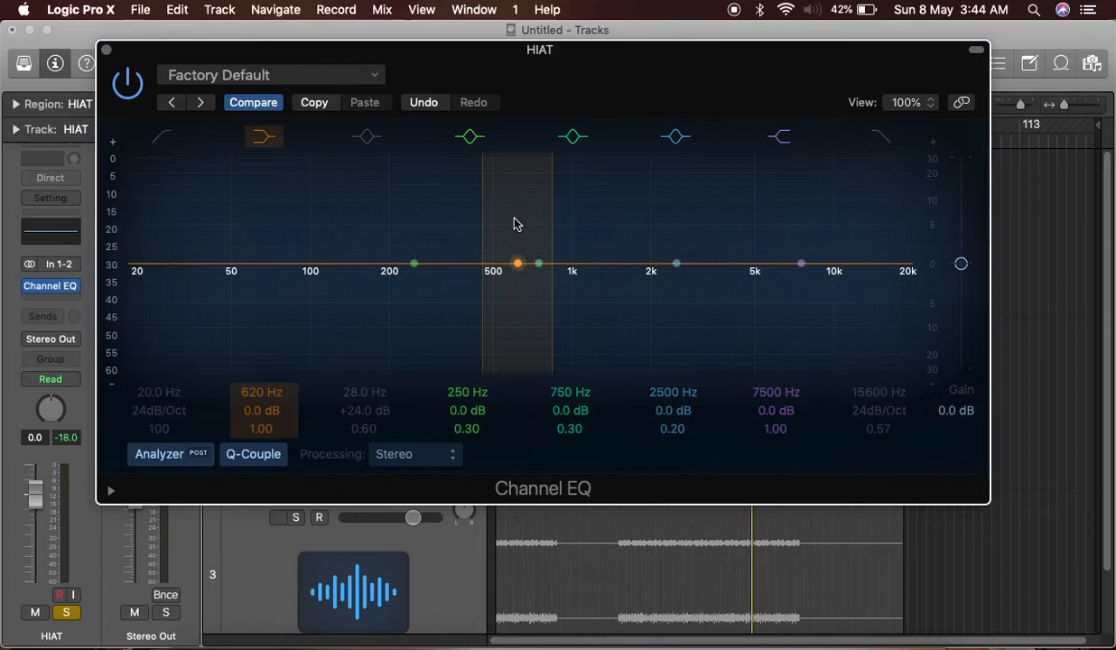
pyautogui.click(106, 50)
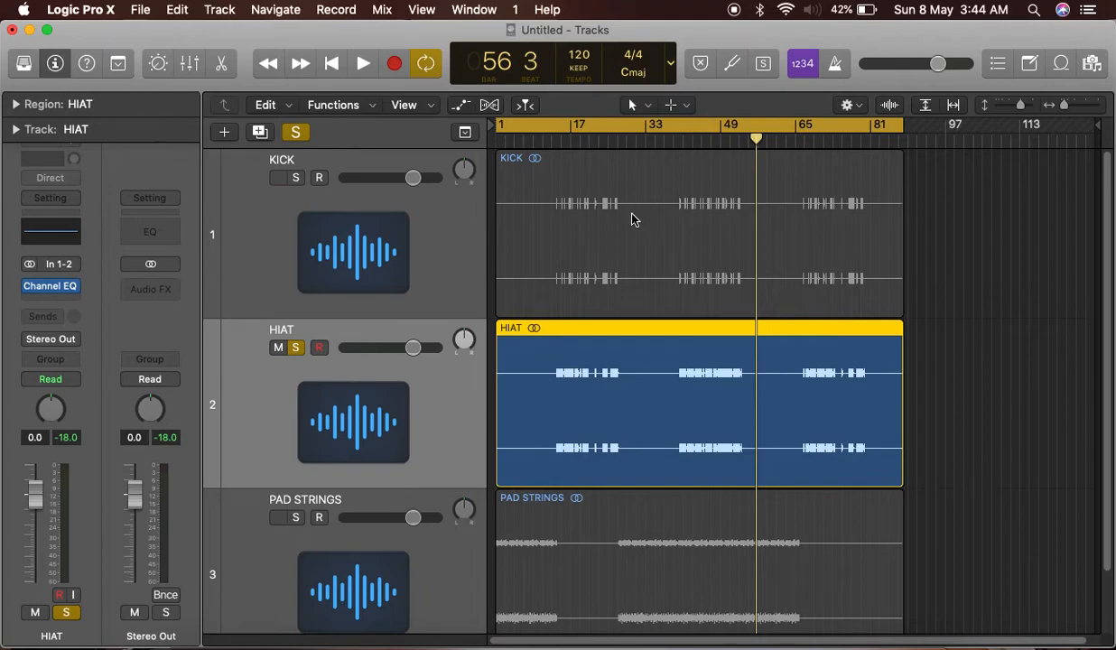
# Step: Unsolo HIAT, and select and solo the KICK track
pyautogui.click(297, 348)
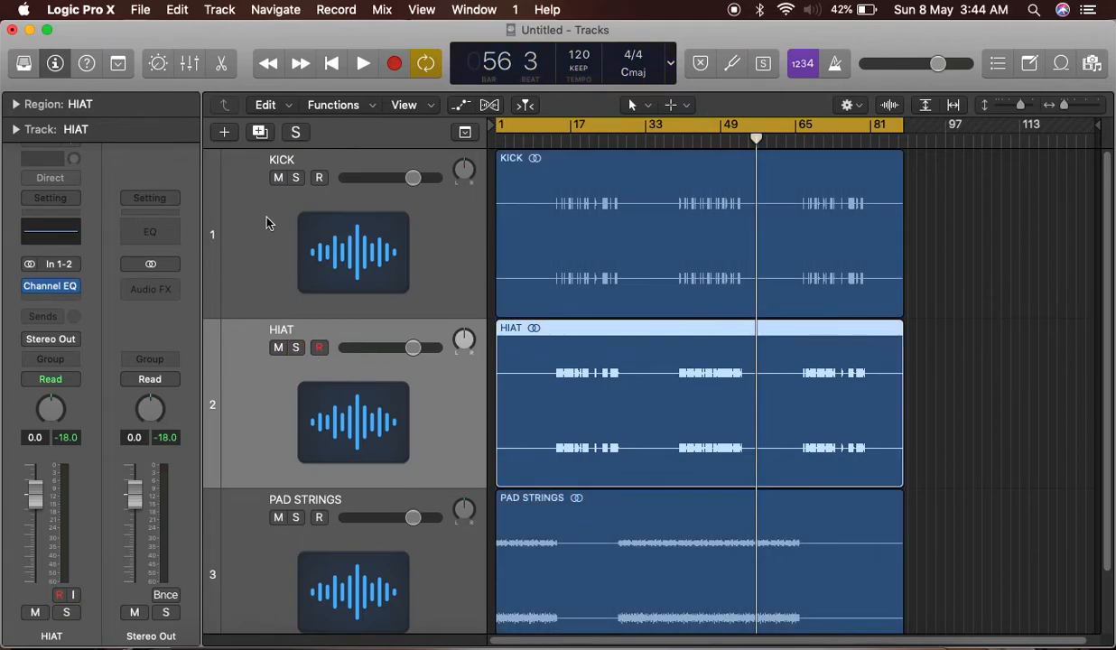
pyautogui.click(264, 228)
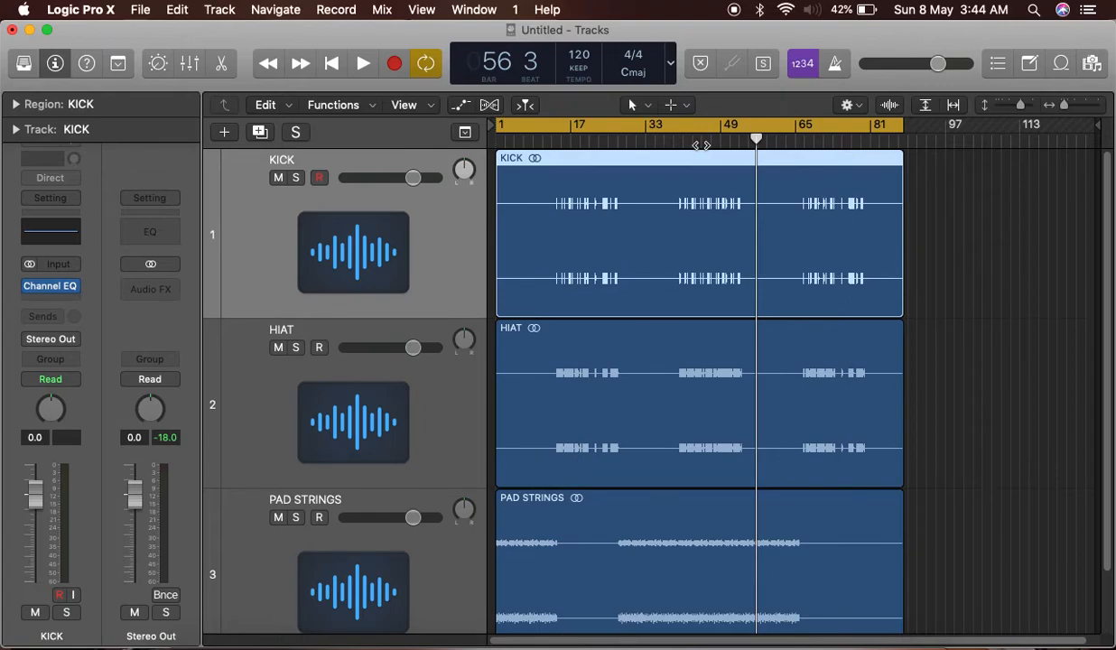
pyautogui.press('space')
pyautogui.press('space')
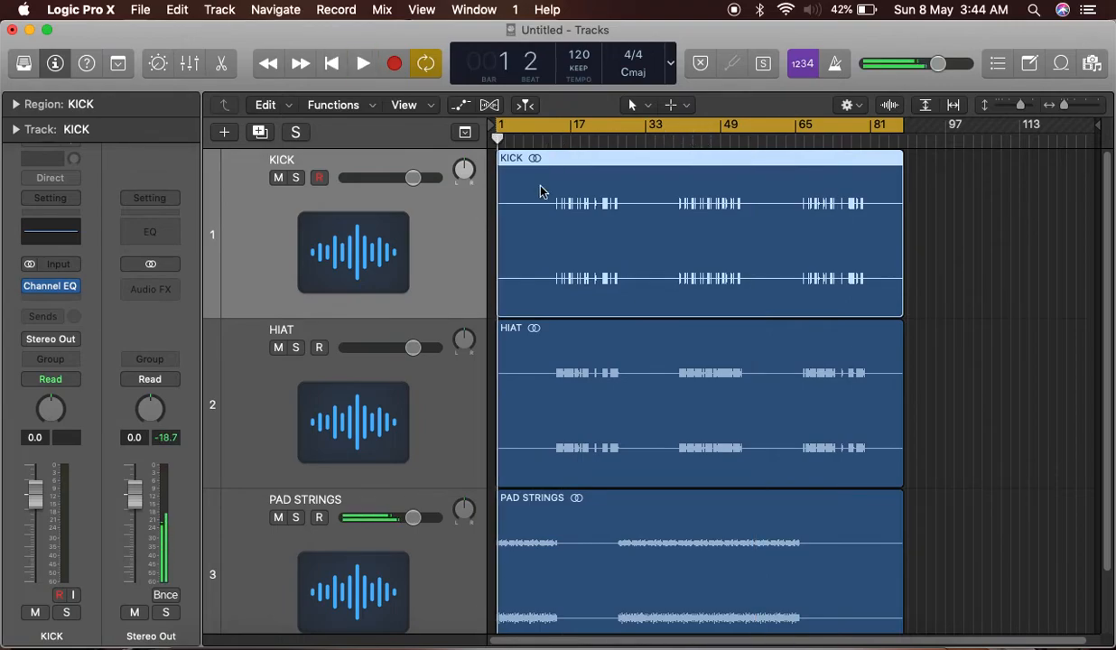
pyautogui.click(296, 178)
# Step: Play KICK from bar 16 and examine where its sound sits in the Channel EQ's spectrum
pyautogui.press('space')
pyautogui.click(567, 143)
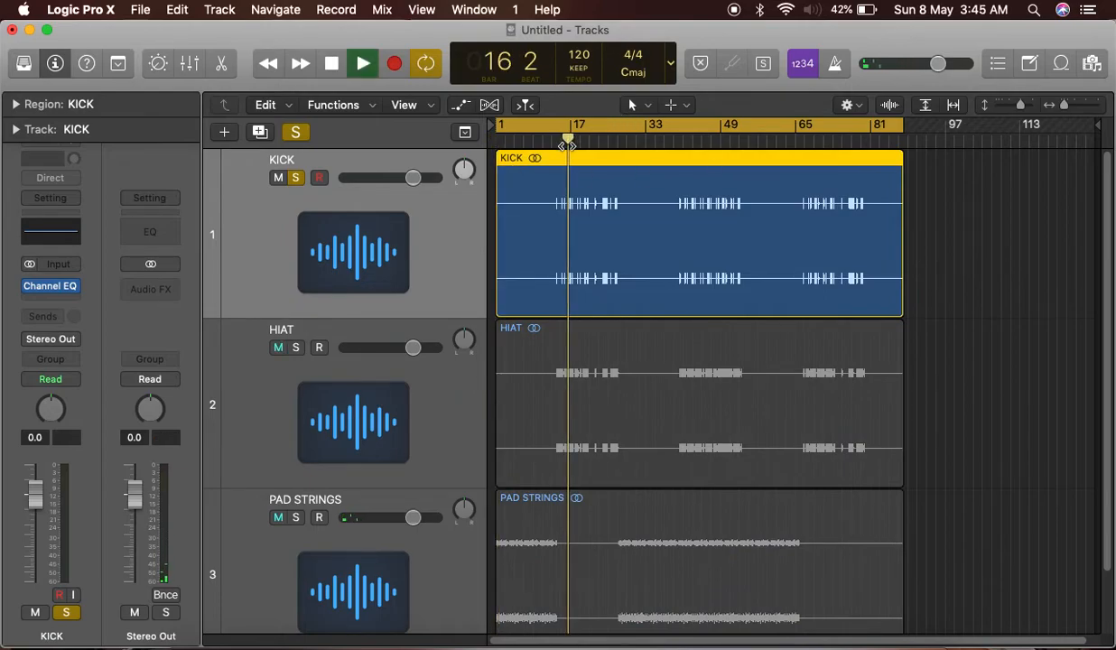
pyautogui.click(50, 286)
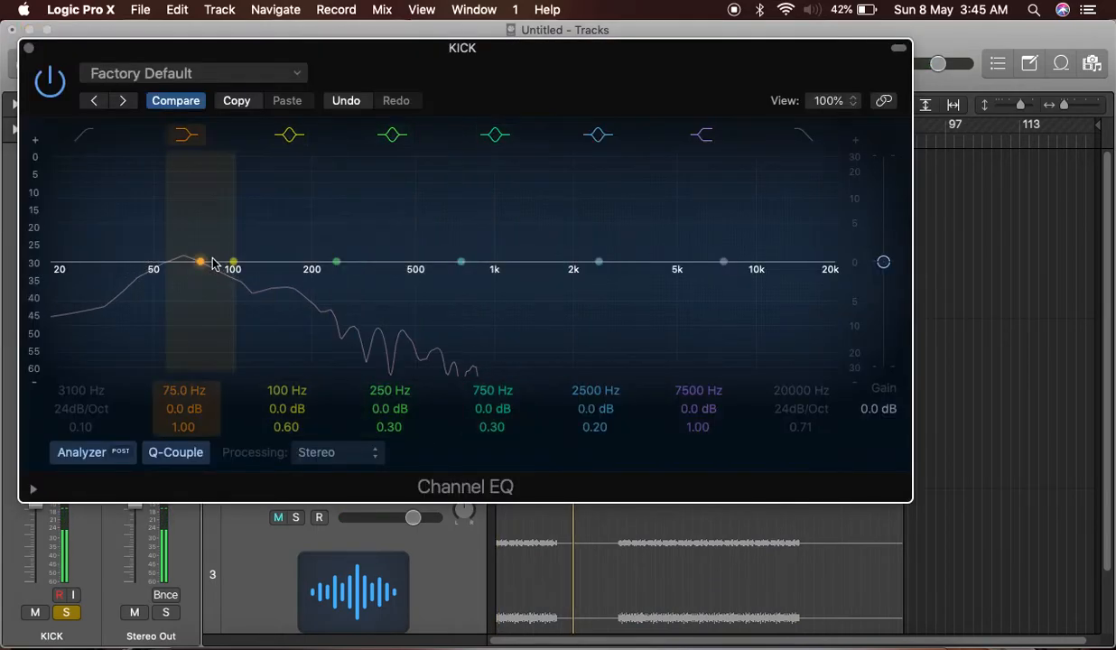
pyautogui.click(29, 49)
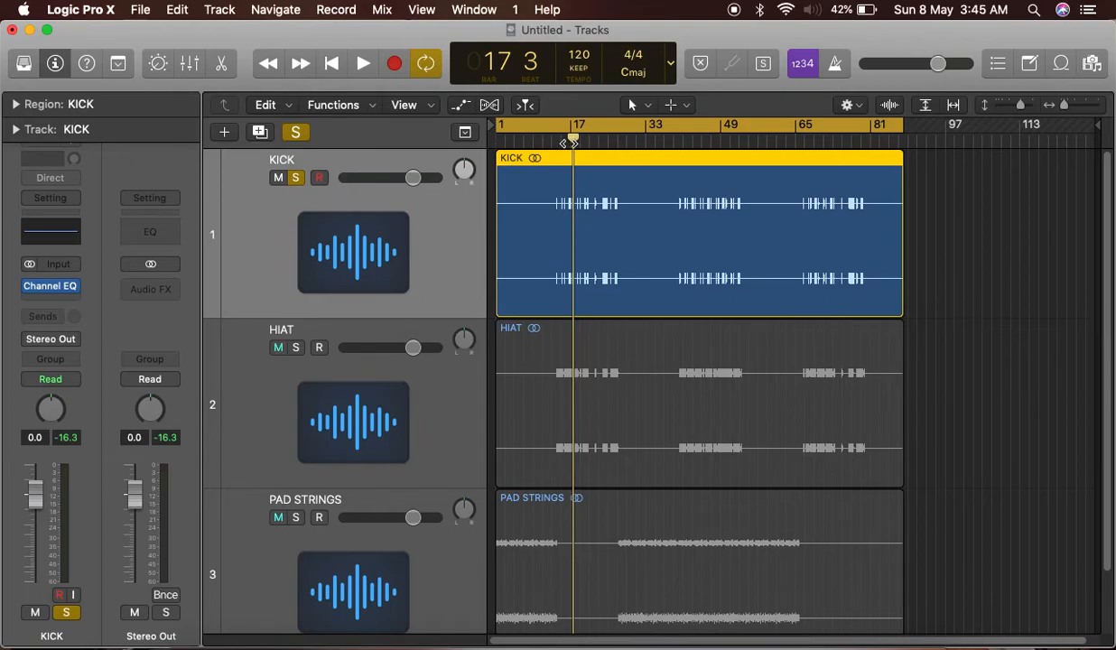
# Step: Play KICK from bar 15 and boost the Channel EQ's 250 Hz band by 7.5 dB, moving it to 420 Hz with a Q of 2.80
pyautogui.press('space')
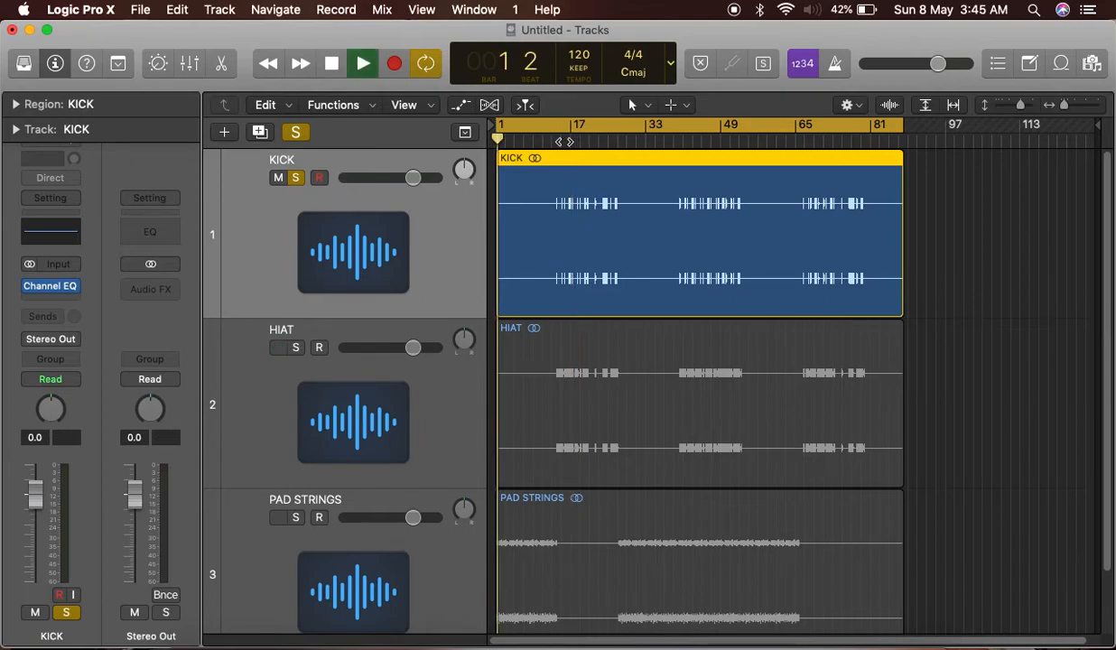
pyautogui.click(564, 143)
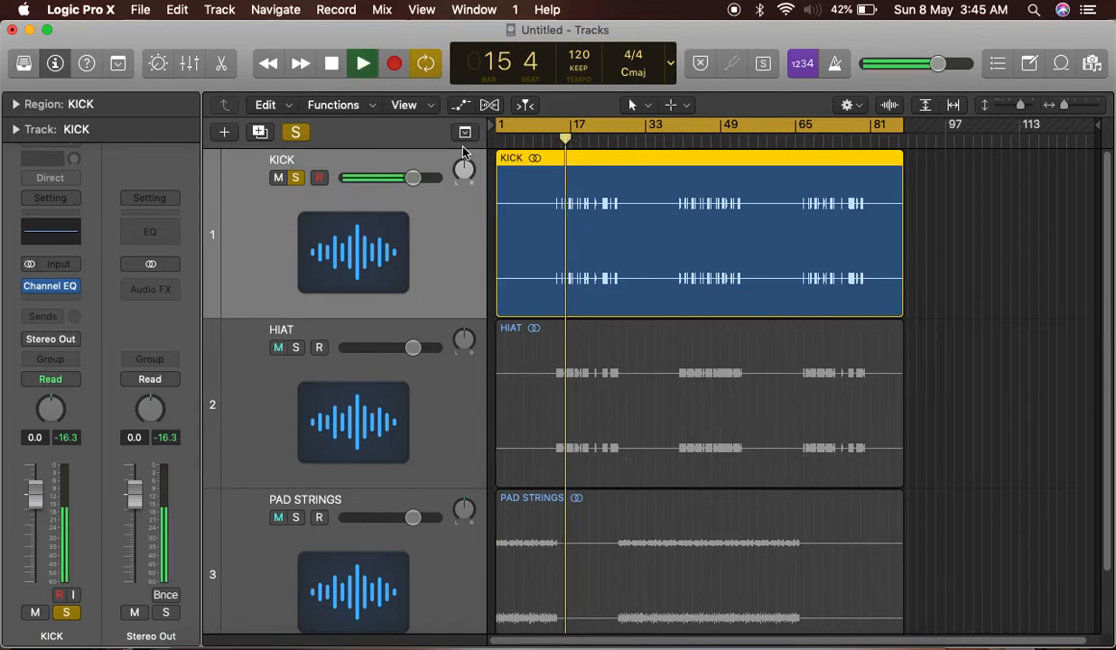
pyautogui.click(58, 285)
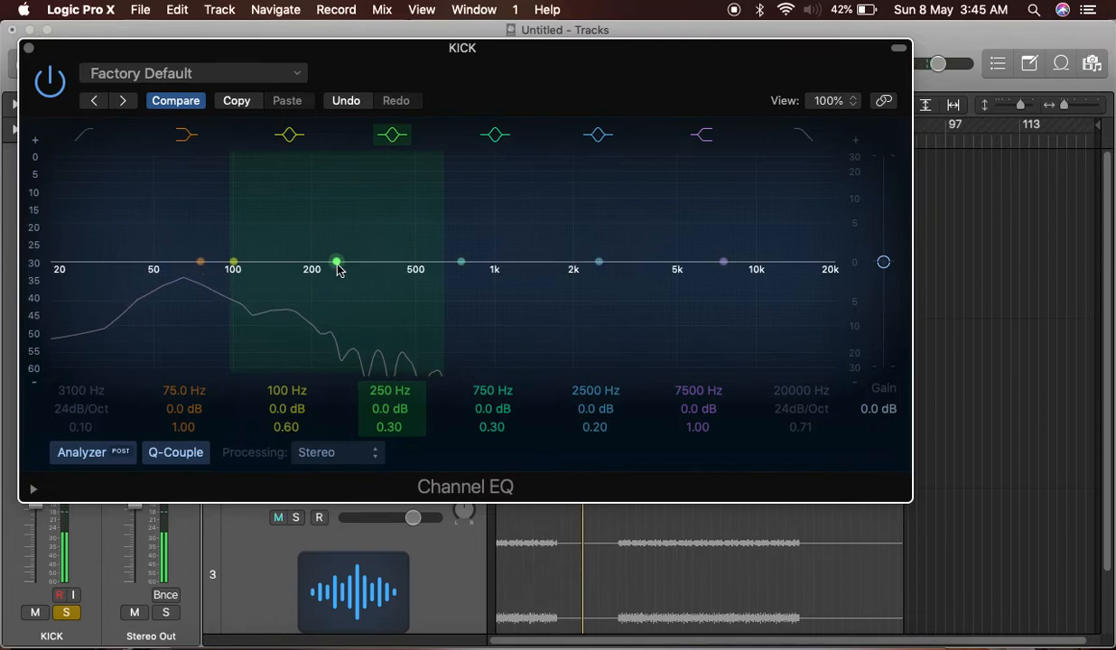
pyautogui.moveTo(338, 266); pyautogui.dragTo(401, 232)
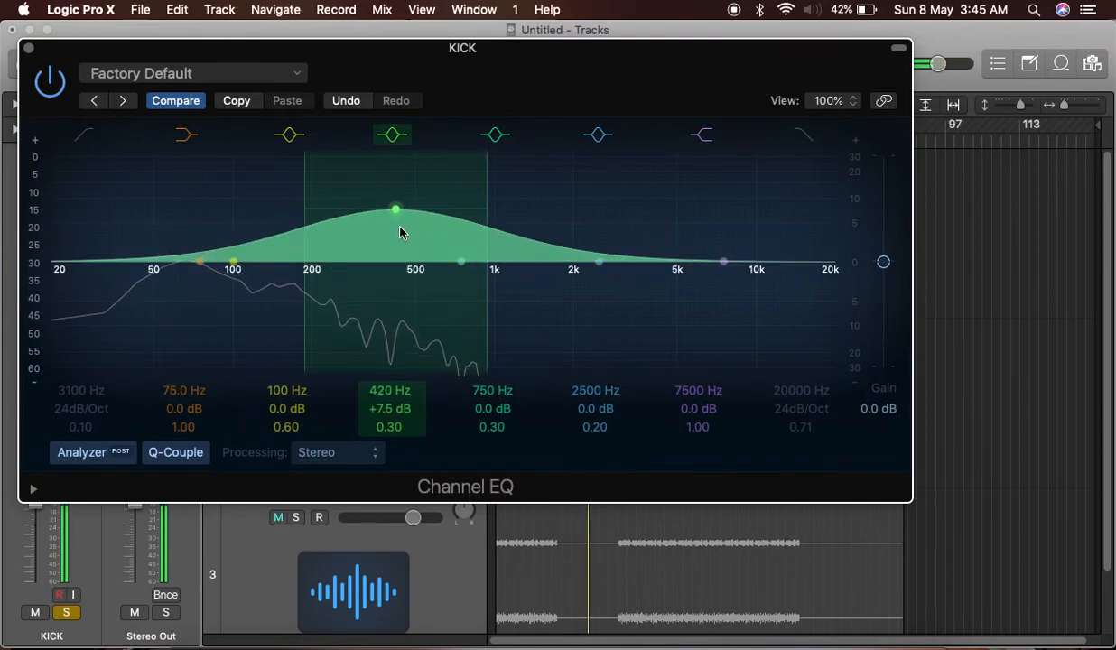
pyautogui.moveTo(406, 432); pyautogui.dragTo(406, 343)
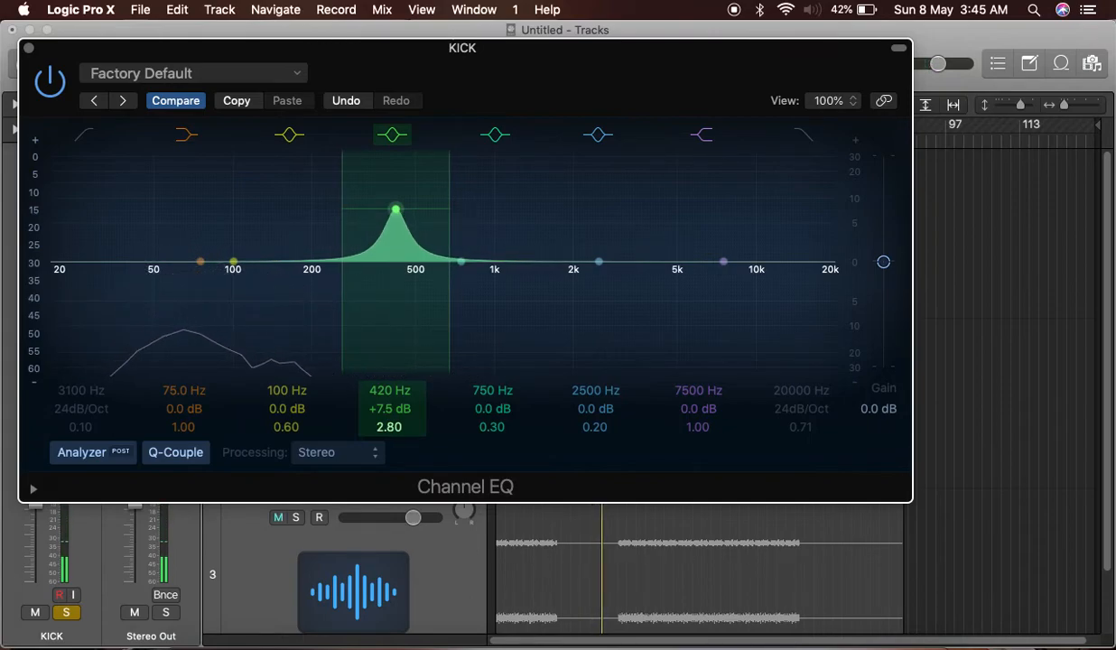
# Step: Set the boosted green band in KICK's Channel EQ to 385 Hz, +5.5 dB and a Q of 3.80, and unsolo KICK
pyautogui.moveTo(389, 426); pyautogui.dragTo(389, 397)
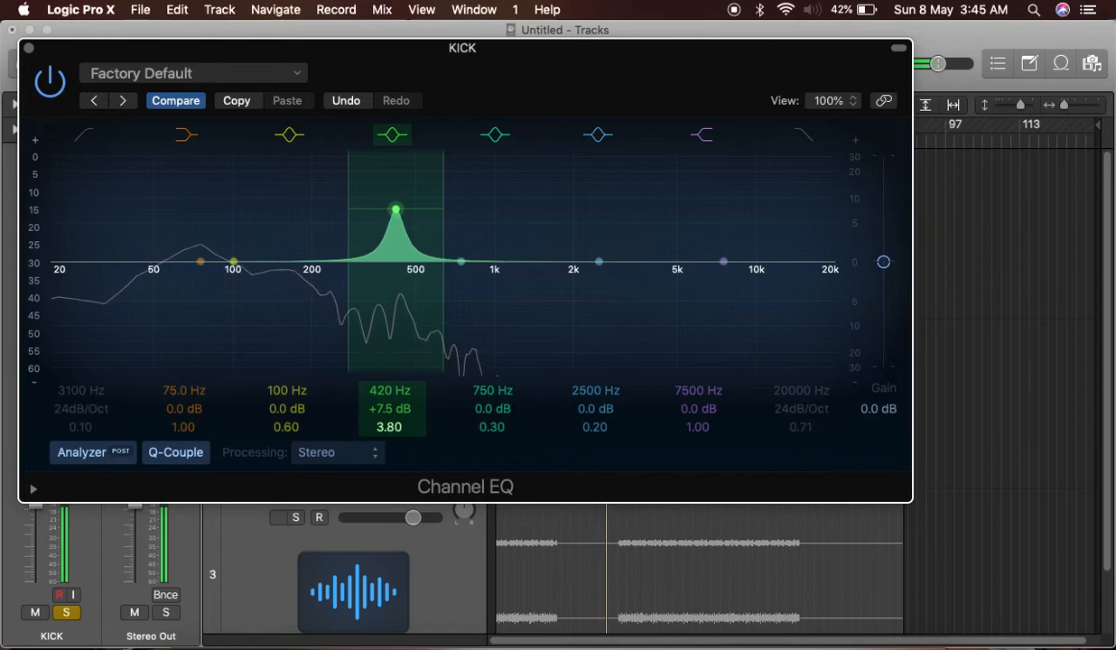
pyautogui.moveTo(395, 210); pyautogui.dragTo(386, 210)
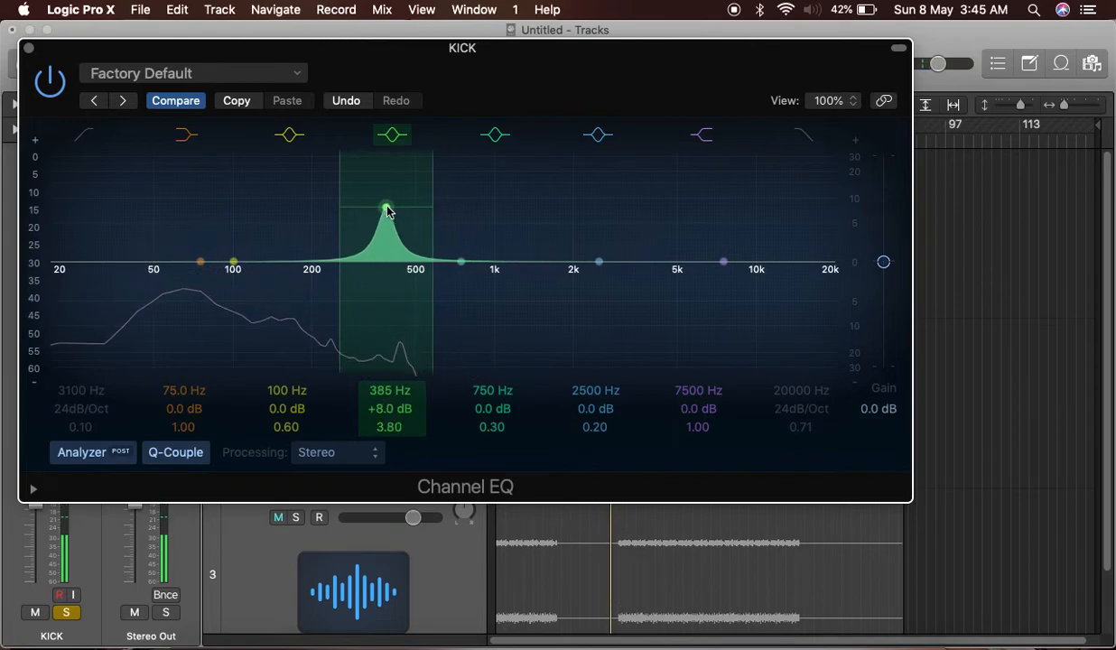
pyautogui.moveTo(386, 210)
pyautogui.mouseDown()
pyautogui.moveTo(387, 236)
pyautogui.moveTo(386, 220)
pyautogui.mouseUp()
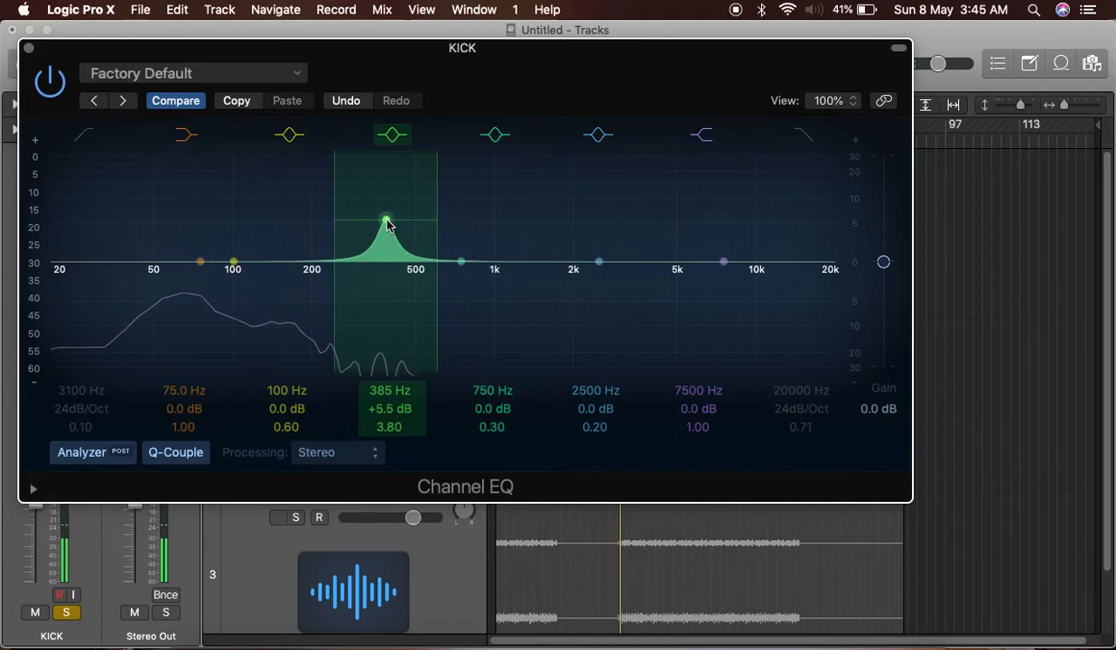
pyautogui.click(29, 47)
pyautogui.click(296, 178)
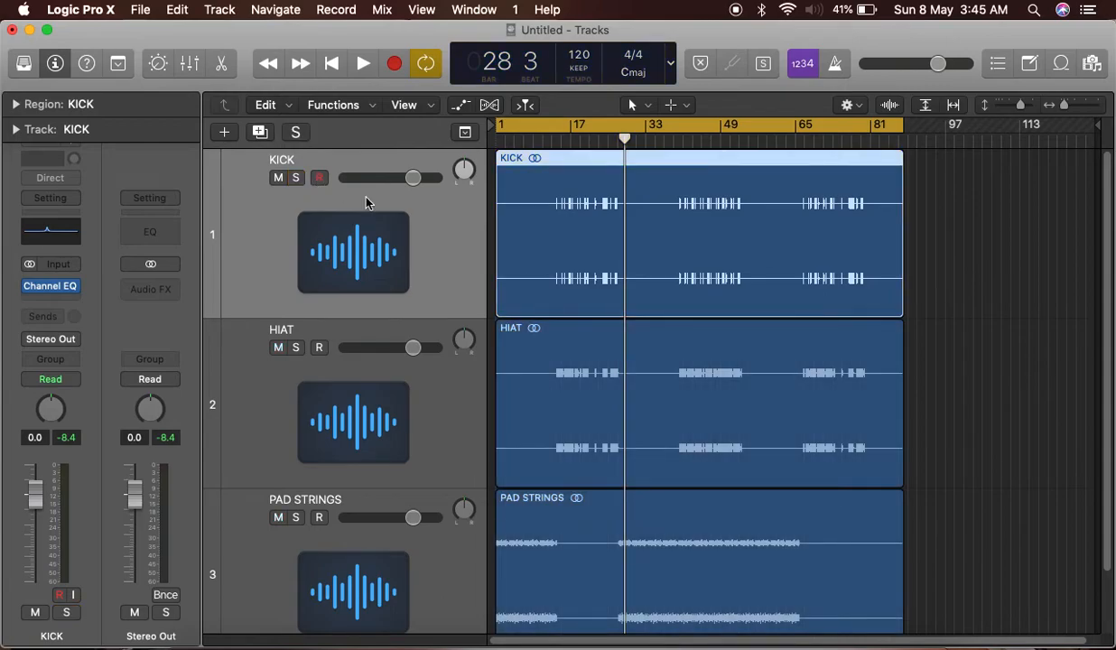
# Step: Reopen KICK's Channel EQ and switch off its boosted 385 Hz band
pyautogui.click(77, 286)
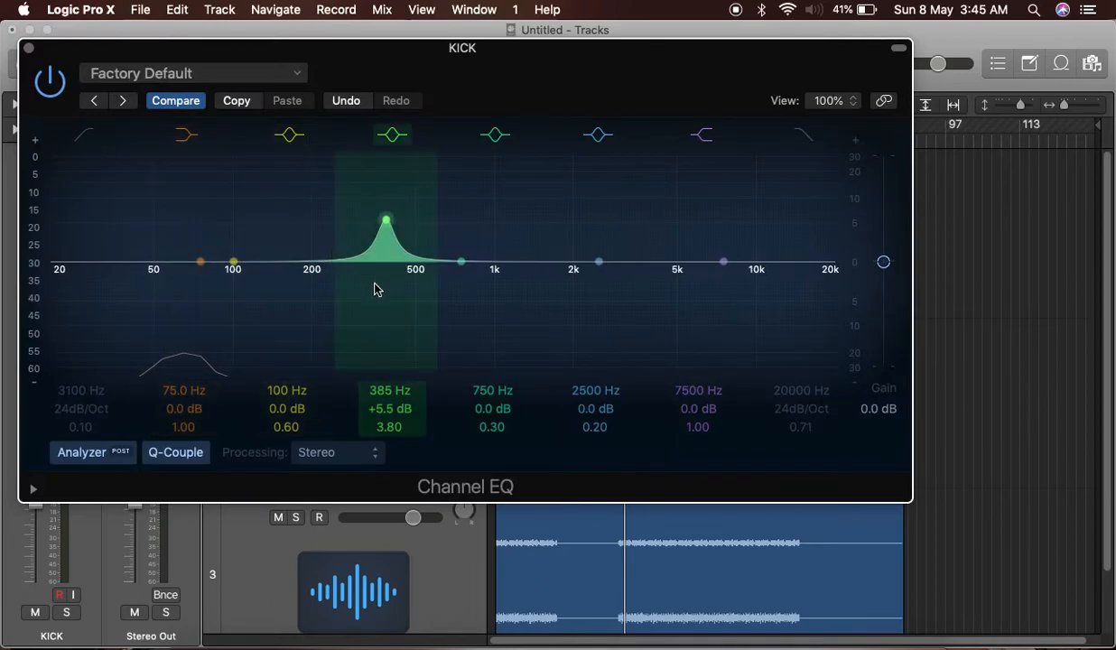
pyautogui.click(392, 135)
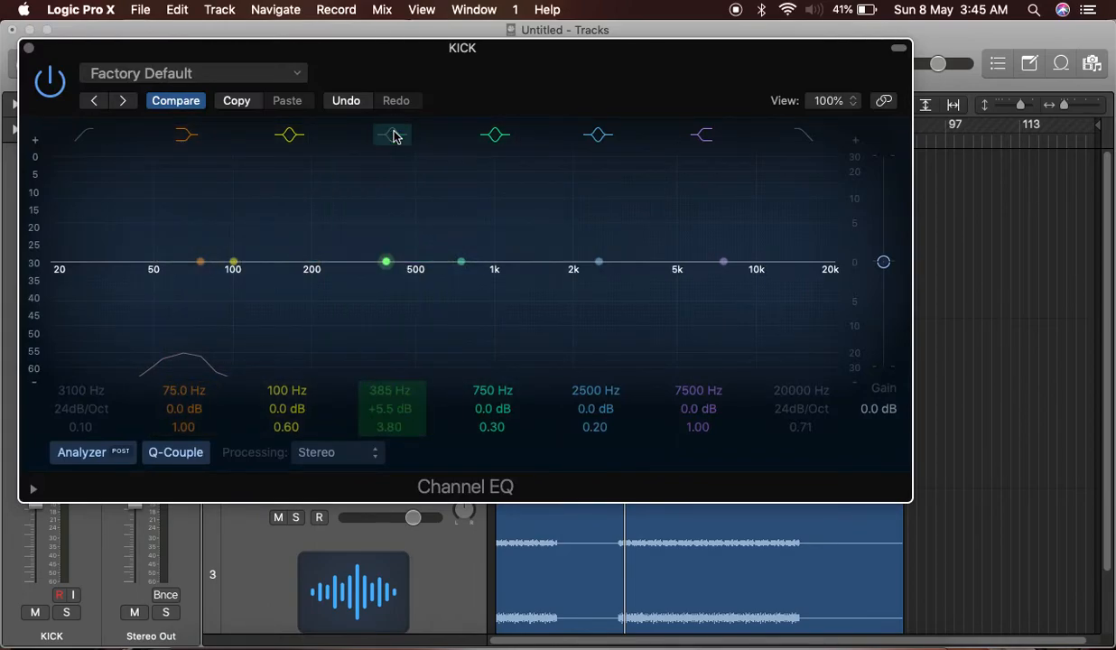
pyautogui.click(28, 48)
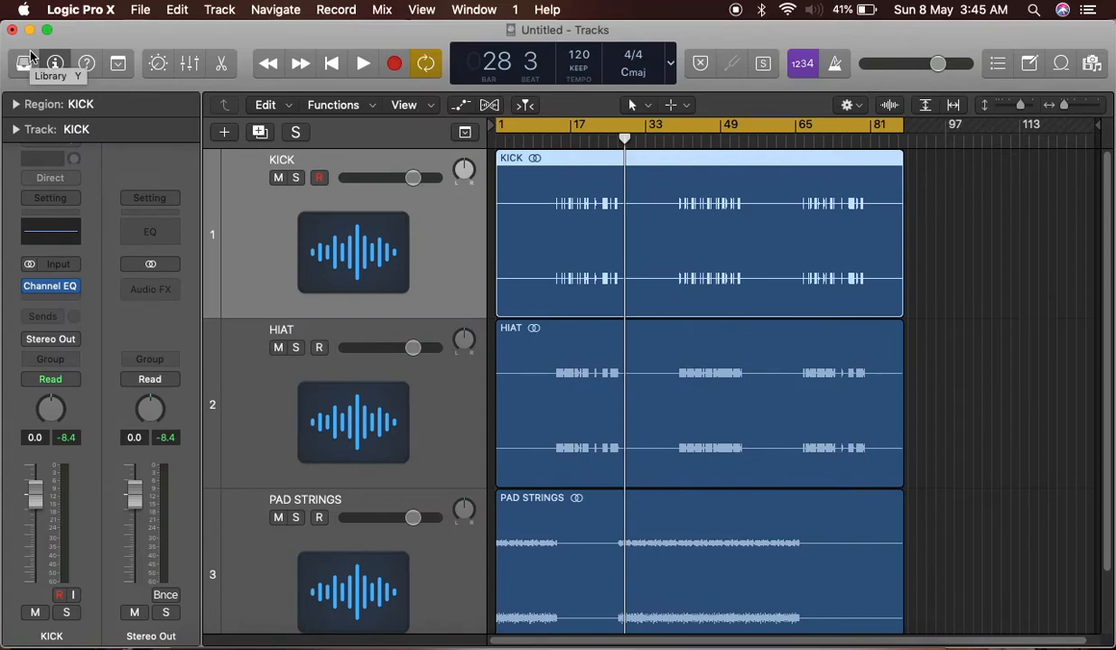
# Step: Shape KICK's Channel EQ with a 106 Hz low cut, an 8.5 dB cut at 1160 Hz and a 7.5 dB high-shelf boost at 4750 Hz
pyautogui.click(52, 288)
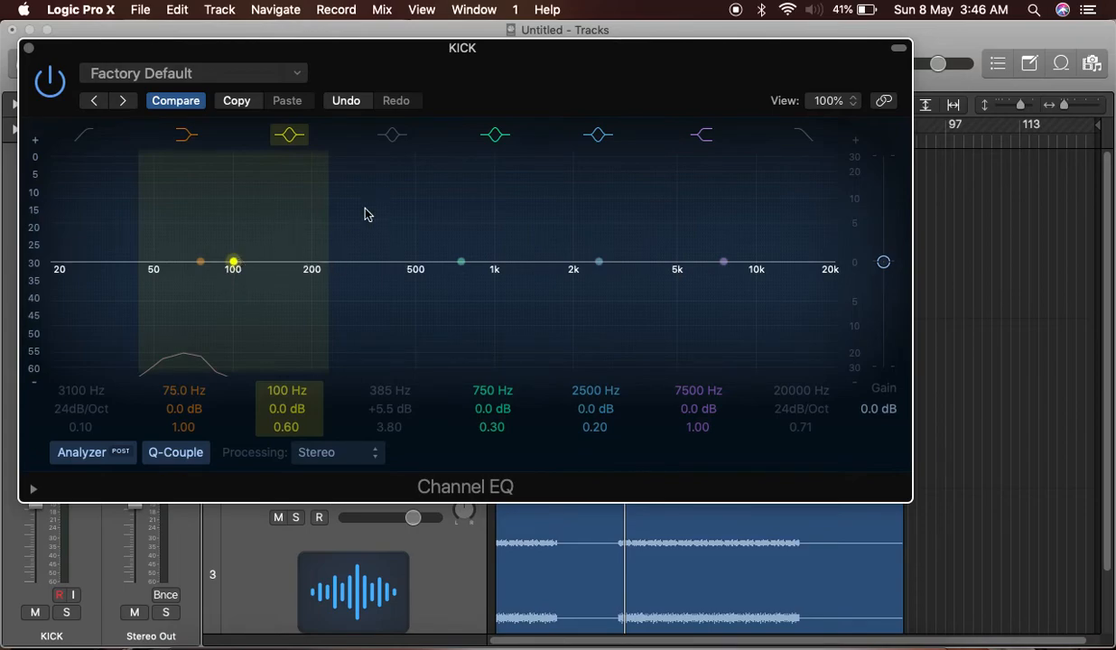
pyautogui.click(84, 136)
pyautogui.moveTo(621, 292); pyautogui.dragTo(239, 288)
pyautogui.moveTo(457, 262); pyautogui.dragTo(511, 318)
pyautogui.moveTo(723, 261); pyautogui.dragTo(666, 224)
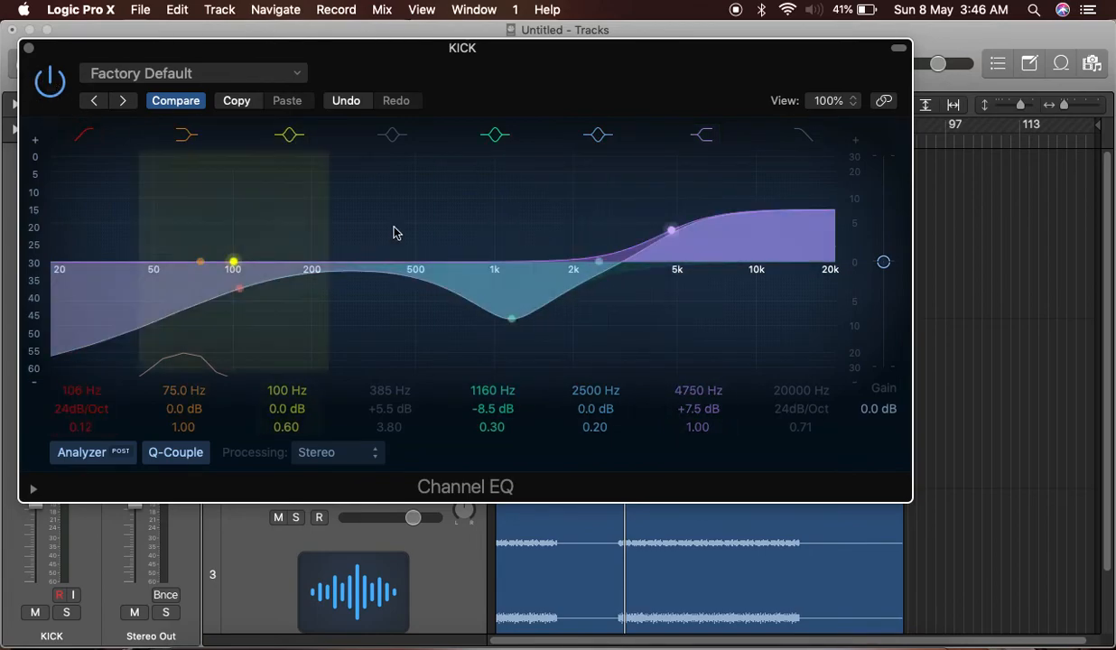
pyautogui.click(27, 48)
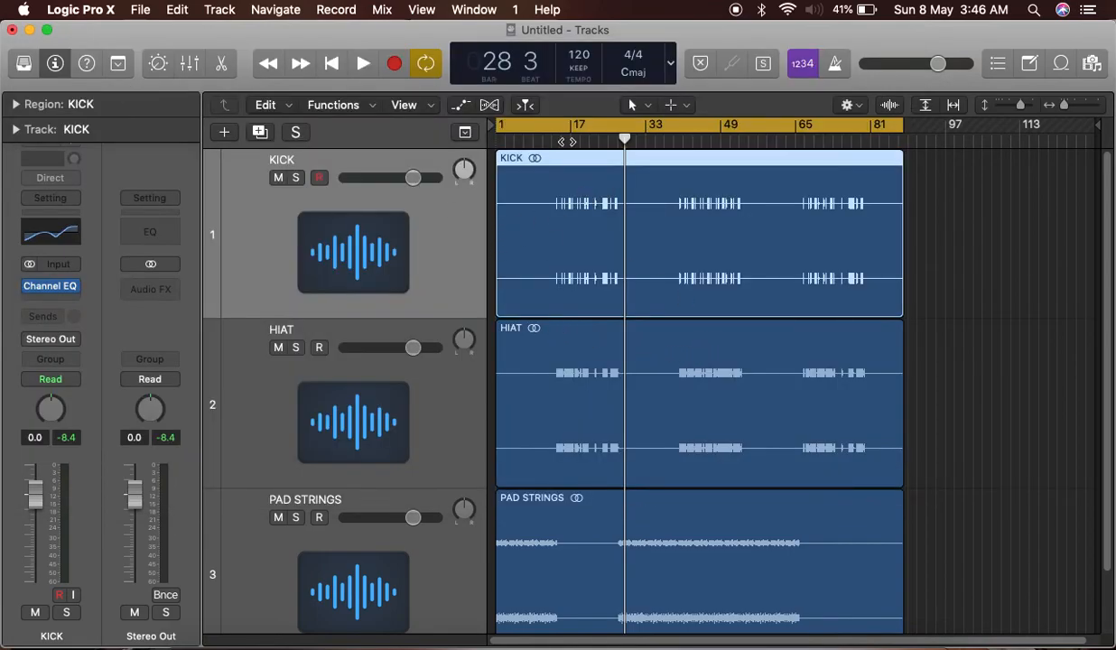
# Step: Solo KICK during playback from around bar 16 and compare its sound with the Channel EQ bypassed and re-enabled
pyautogui.press('space')
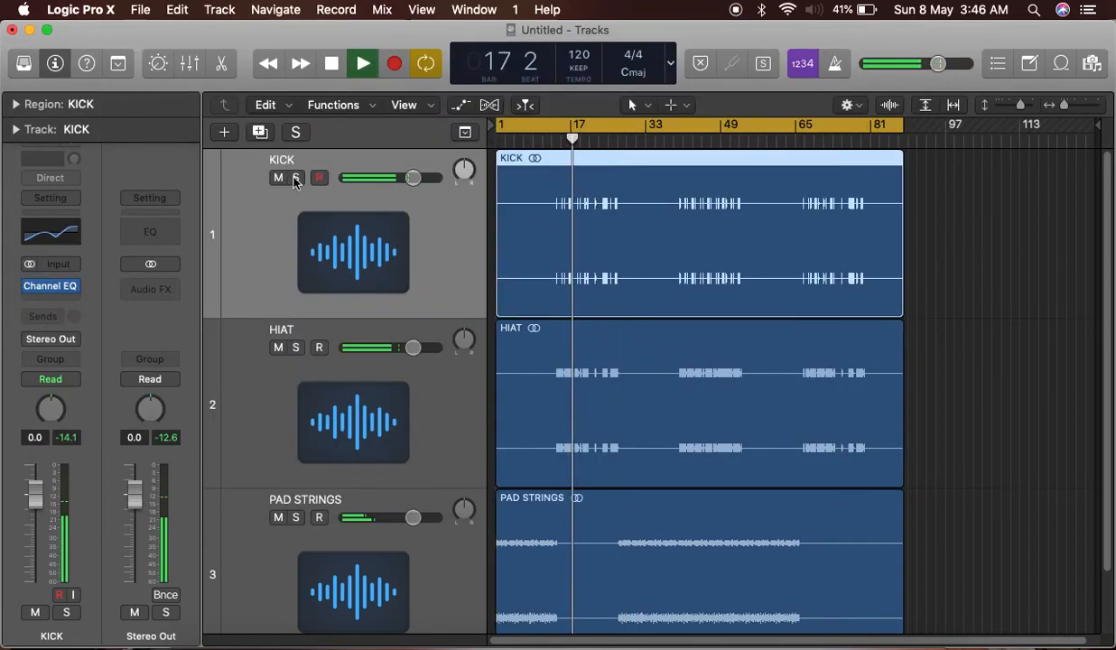
pyautogui.click(296, 177)
pyautogui.click(49, 233)
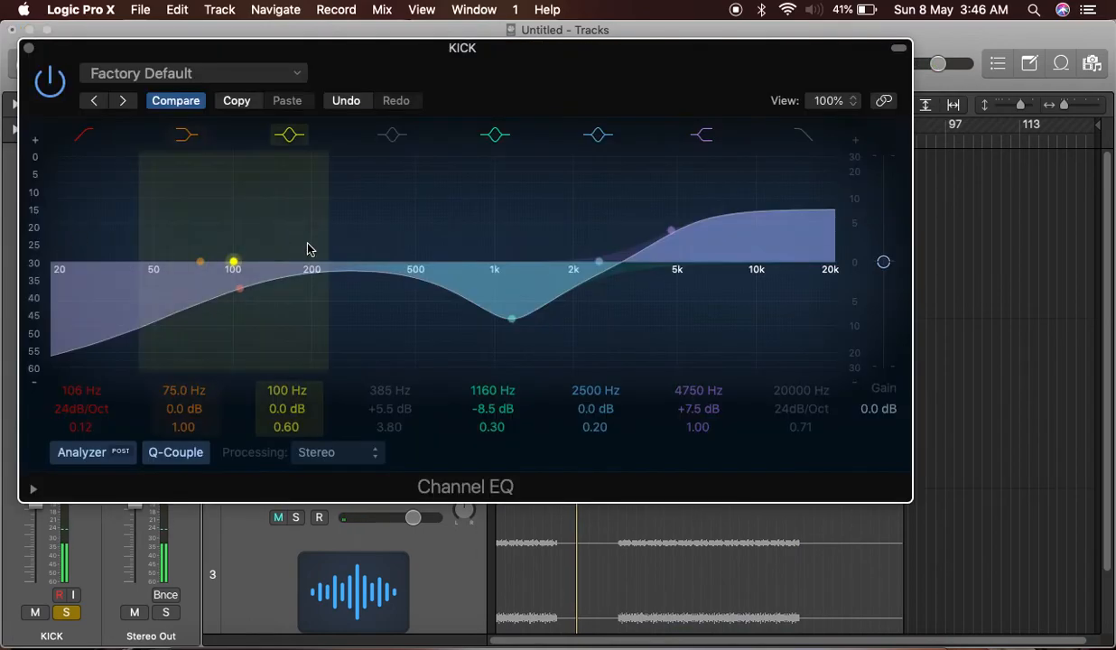
pyautogui.click(52, 82)
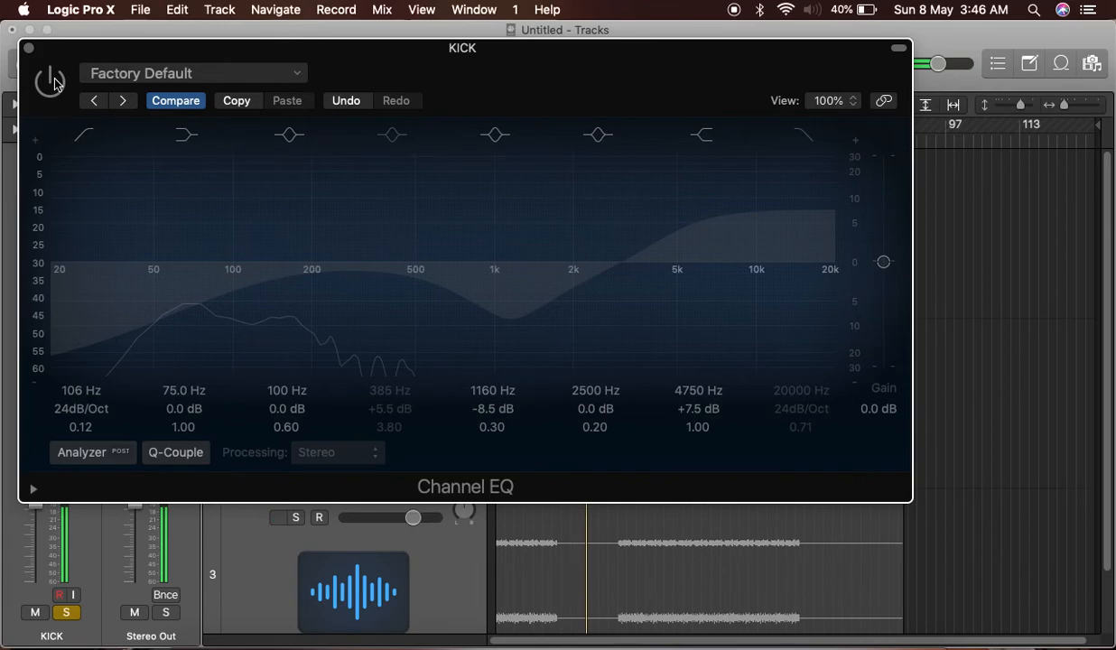
pyautogui.click(52, 82)
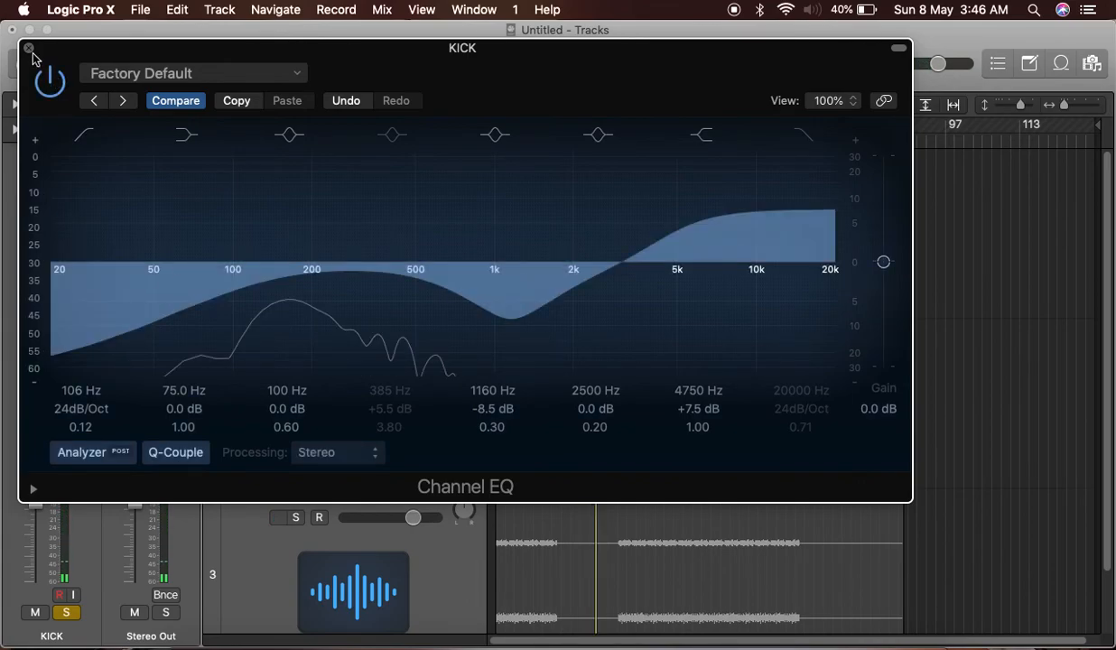
pyautogui.click(29, 49)
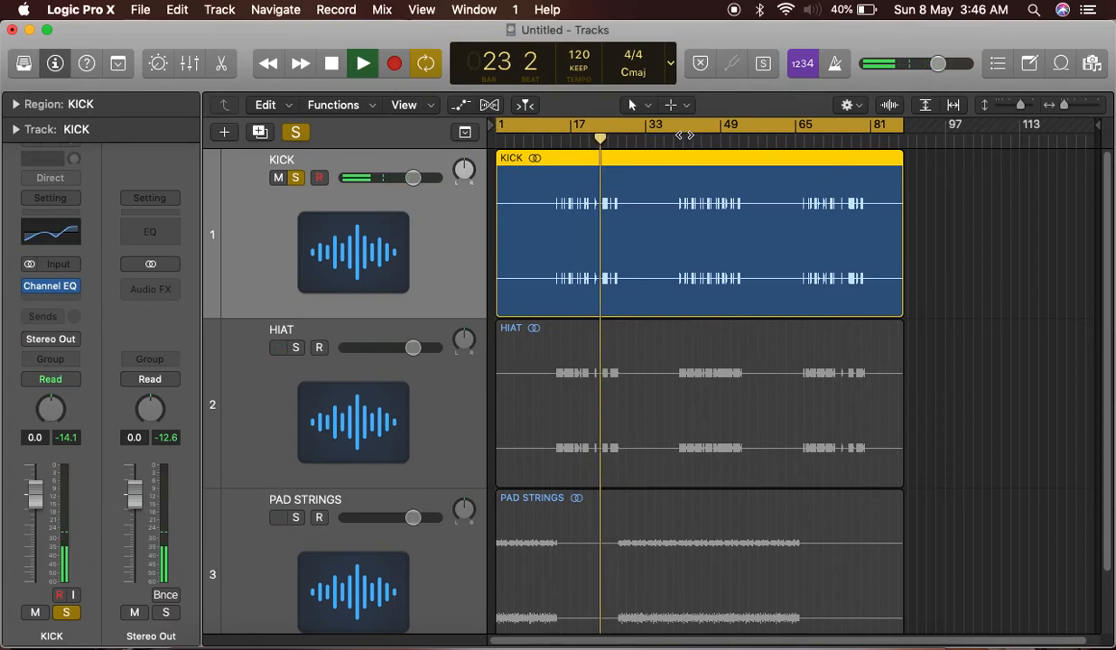
pyautogui.press('space')
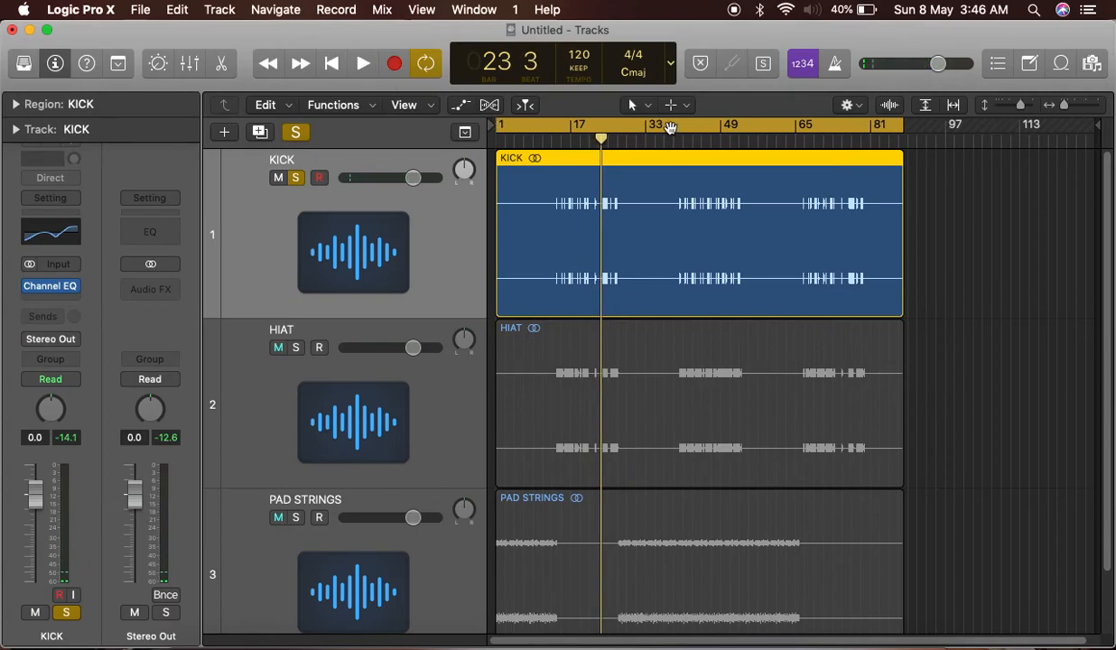